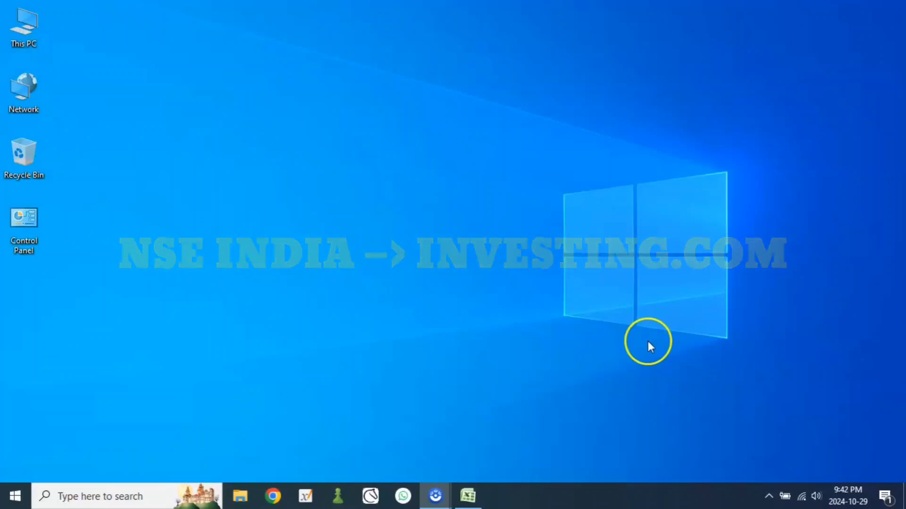
Step: Open investing.com in Chrome and dismiss the free sign-up pop-up
{"action": "left_click", "coordinate": [272, 497]}
{"action": "type", "text": "IN"}
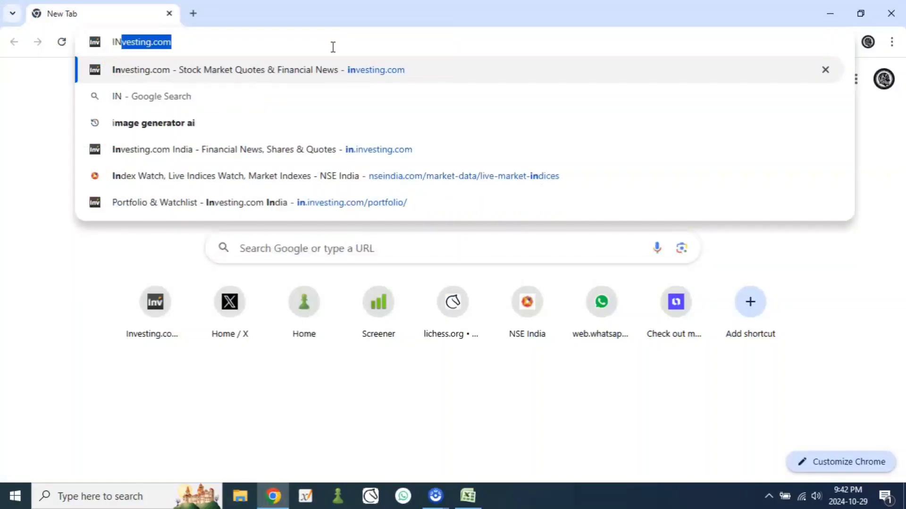
{"action": "type", "text": "VESTING"}
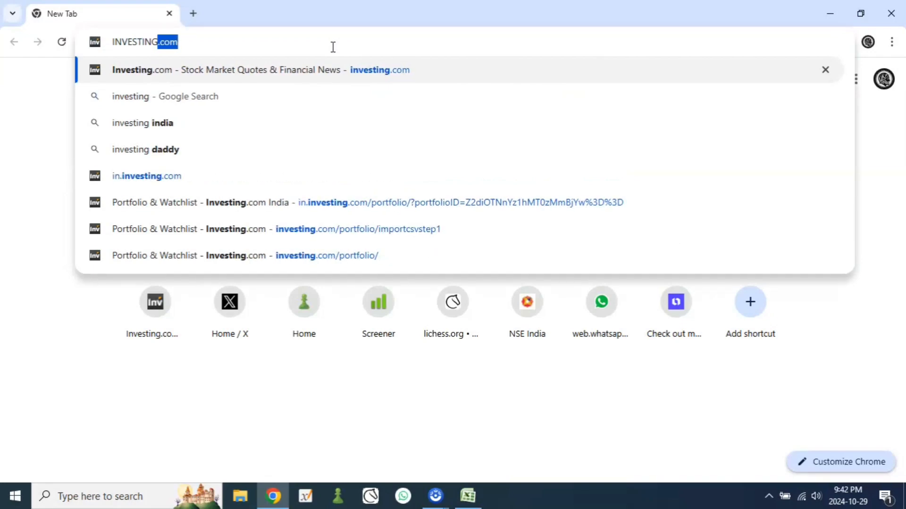
{"action": "key", "text": "Return"}
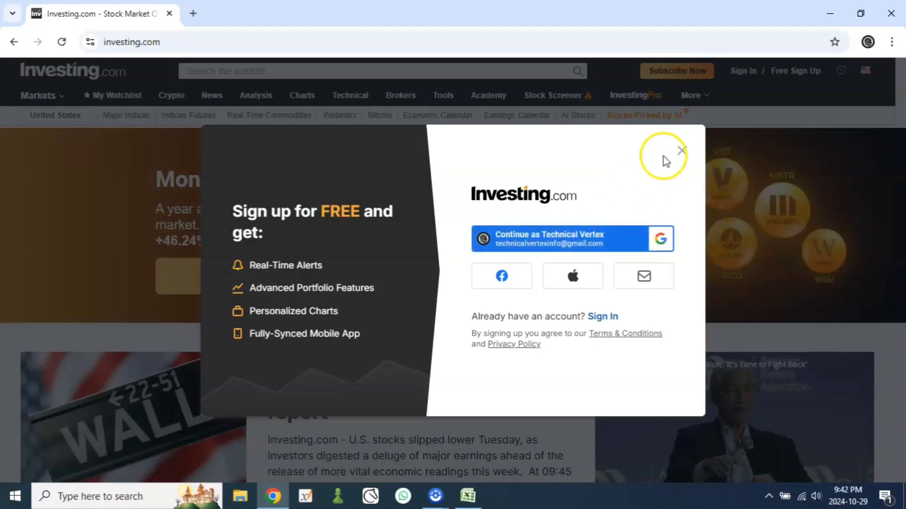
{"action": "left_click", "coordinate": [681, 150]}
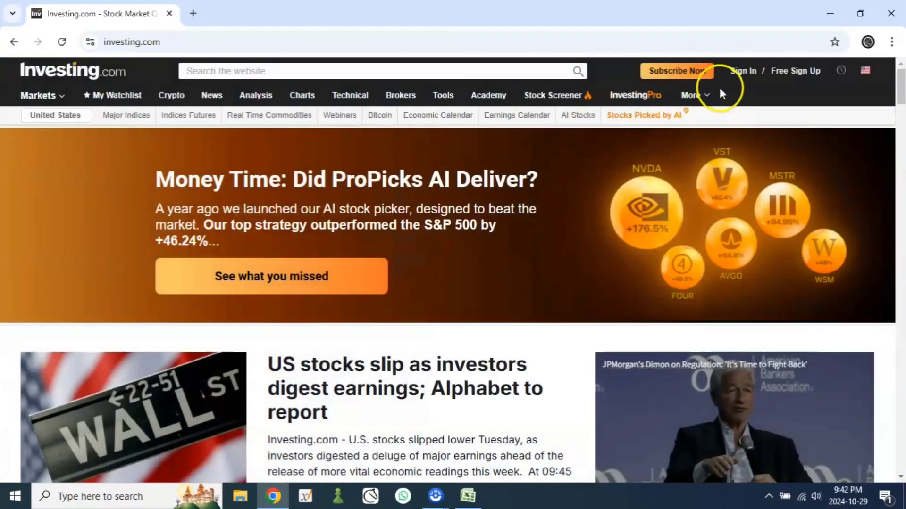
Step: Sign in to Investing.com with the existing Google account
{"action": "left_click", "coordinate": [750, 75]}
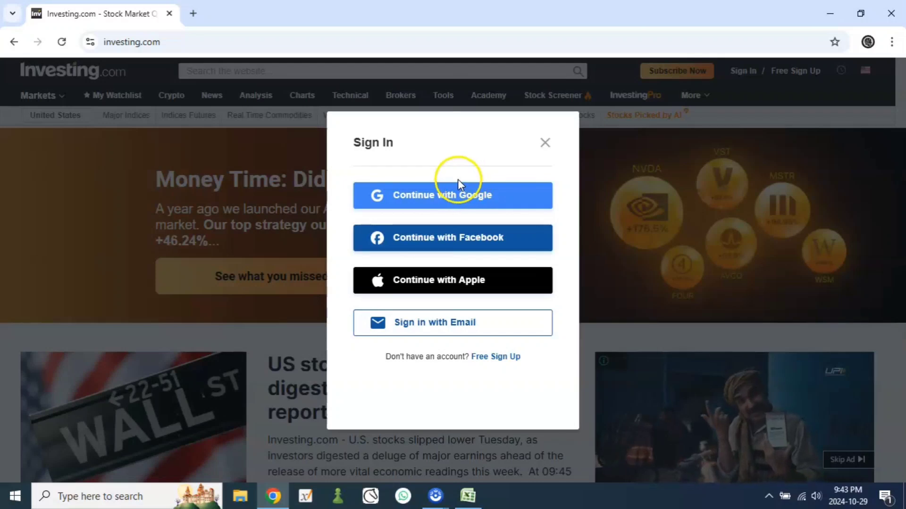
{"action": "left_click", "coordinate": [444, 193]}
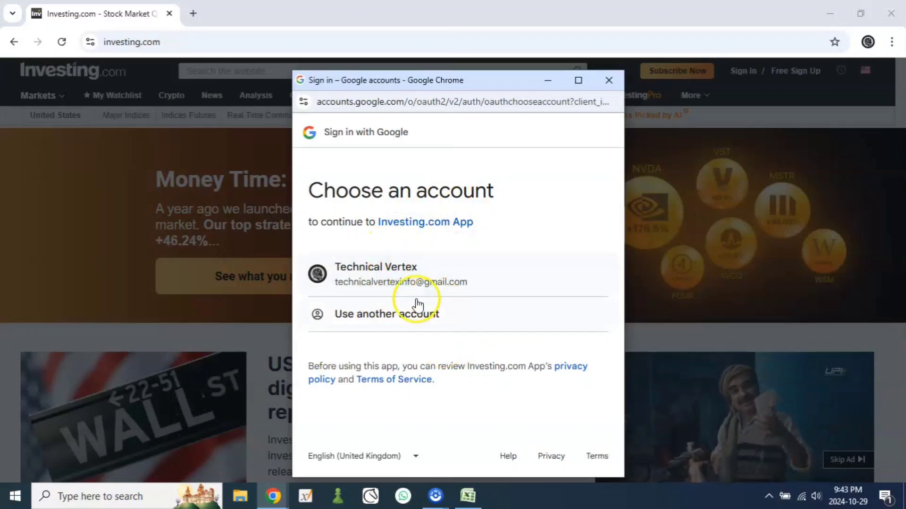
{"action": "left_click", "coordinate": [385, 272]}
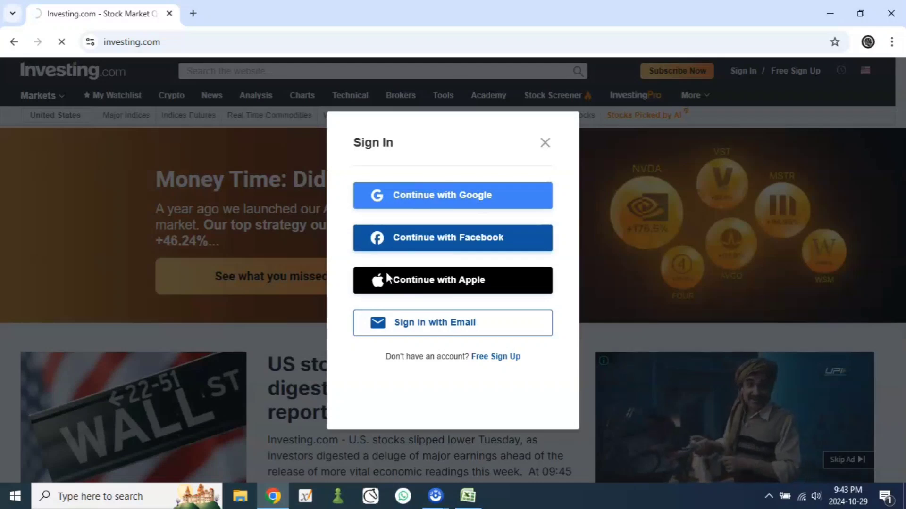
{"action": "left_click", "coordinate": [433, 399]}
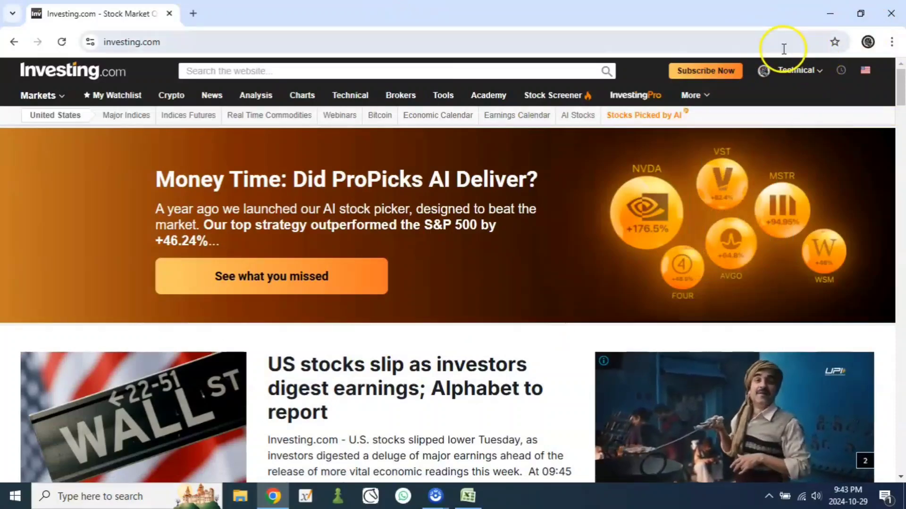
Step: Go to My Watchlist from the account options and start a watchlist import
{"action": "mouse_move", "coordinate": [774, 78]}
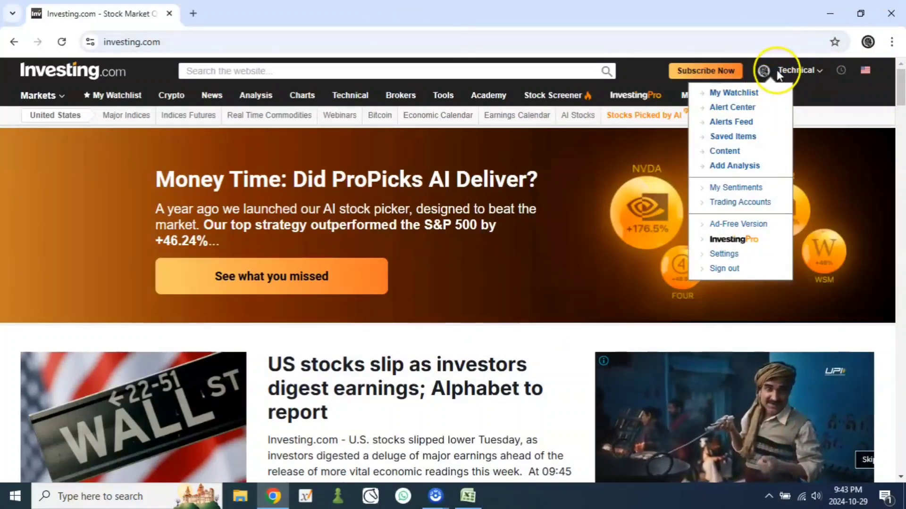
{"action": "mouse_move", "coordinate": [692, 95]}
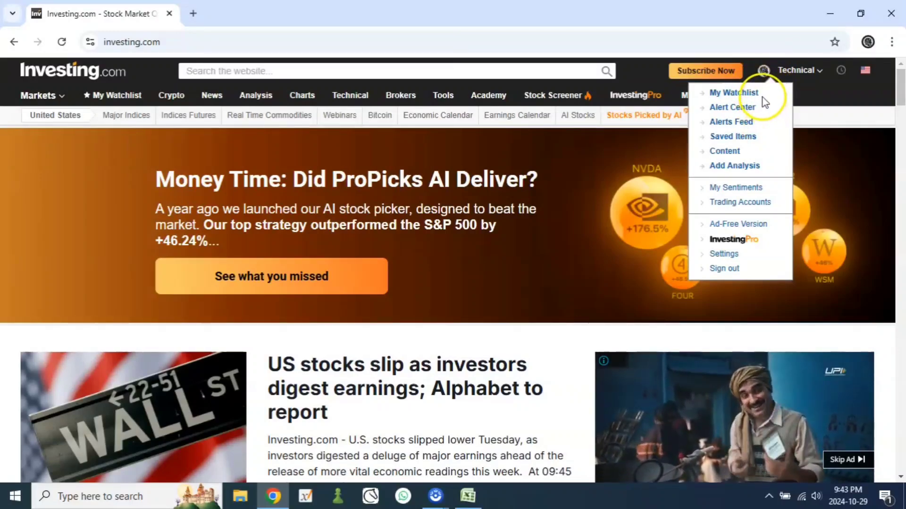
{"action": "left_click", "coordinate": [731, 98]}
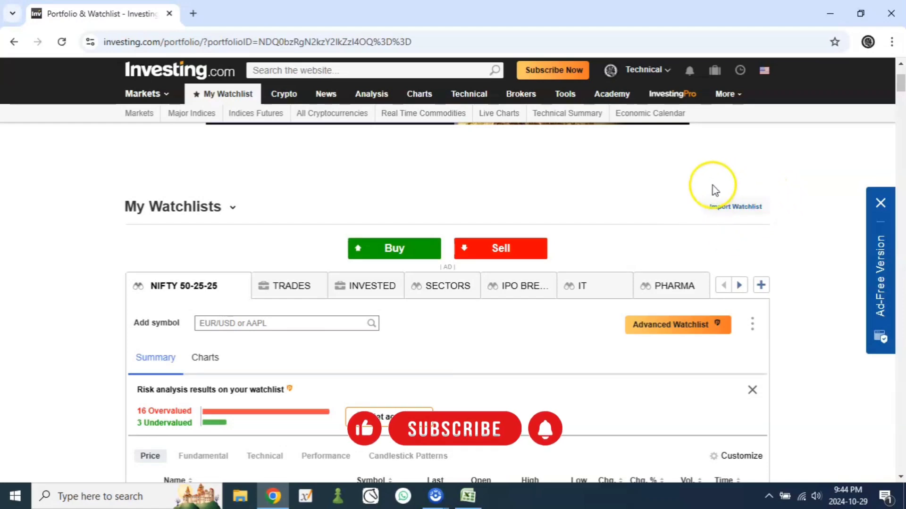
{"action": "left_click", "coordinate": [729, 206]}
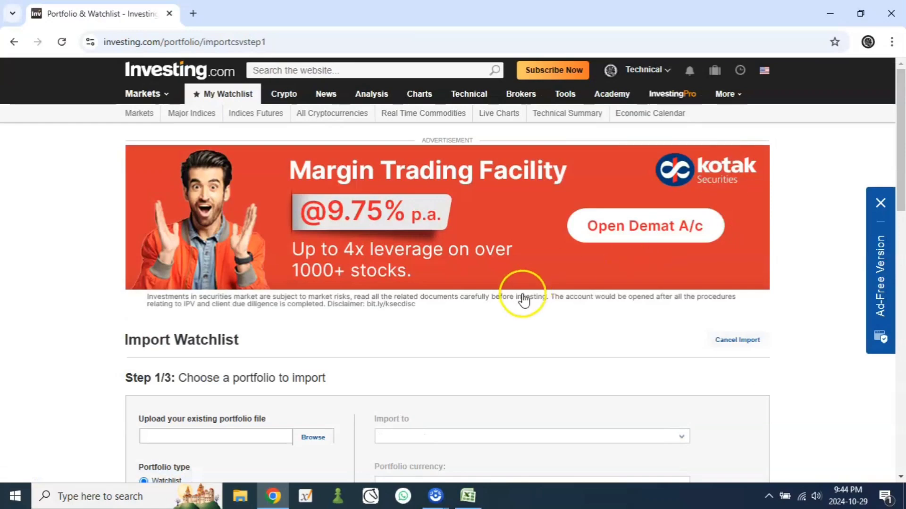
Step: Examine step 1 of the watchlist import form and its file chooser for the existing portfolio file, leaving without selecting a file
{"action": "scroll", "coordinate": [519, 302], "scroll_direction": "down", "scroll_amount": 3}
{"action": "scroll", "coordinate": [512, 313], "scroll_direction": "down", "scroll_amount": 2}
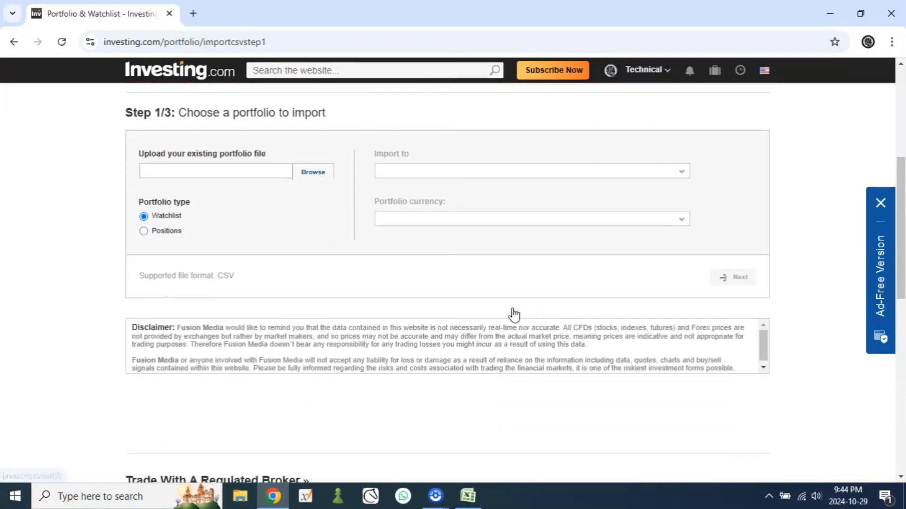
{"action": "scroll", "coordinate": [511, 313], "scroll_direction": "up", "scroll_amount": 2}
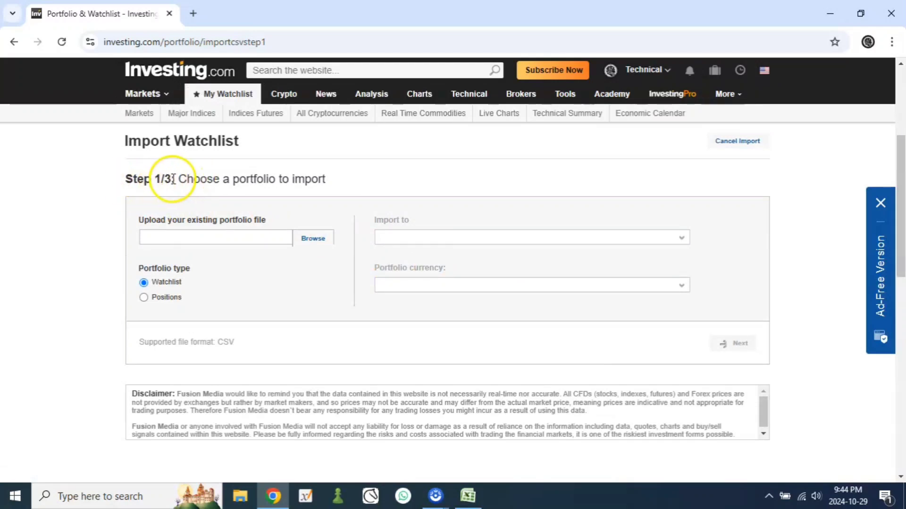
{"action": "left_click_drag", "start_coordinate": [177, 179], "coordinate": [347, 182]}
{"action": "left_click", "coordinate": [349, 182]}
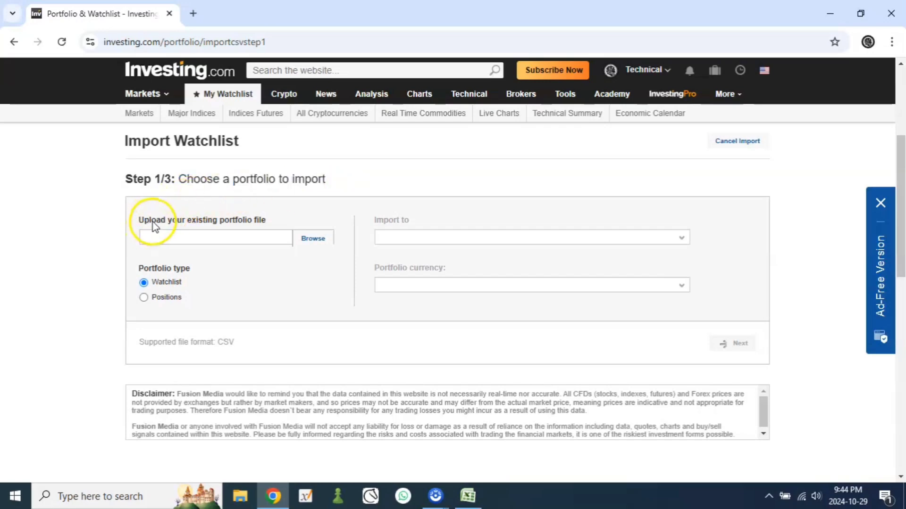
{"action": "left_click_drag", "start_coordinate": [143, 220], "coordinate": [253, 220]}
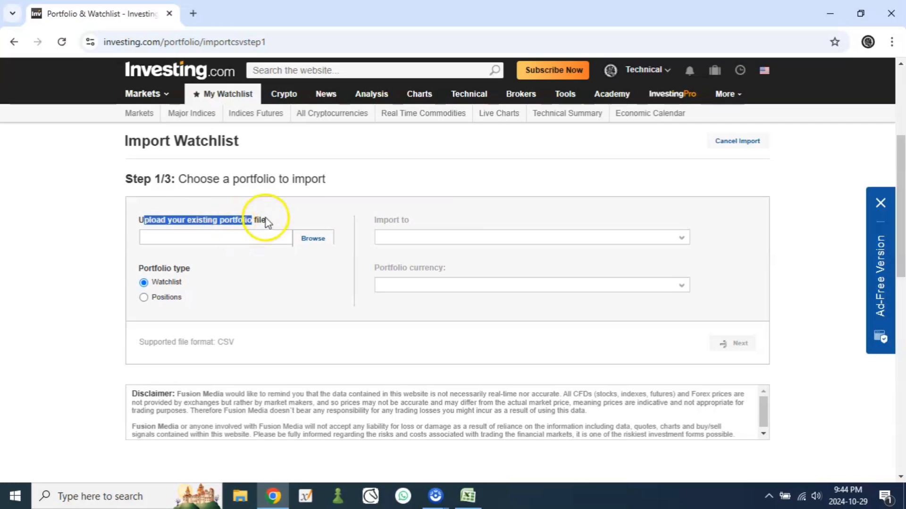
{"action": "left_click", "coordinate": [265, 218]}
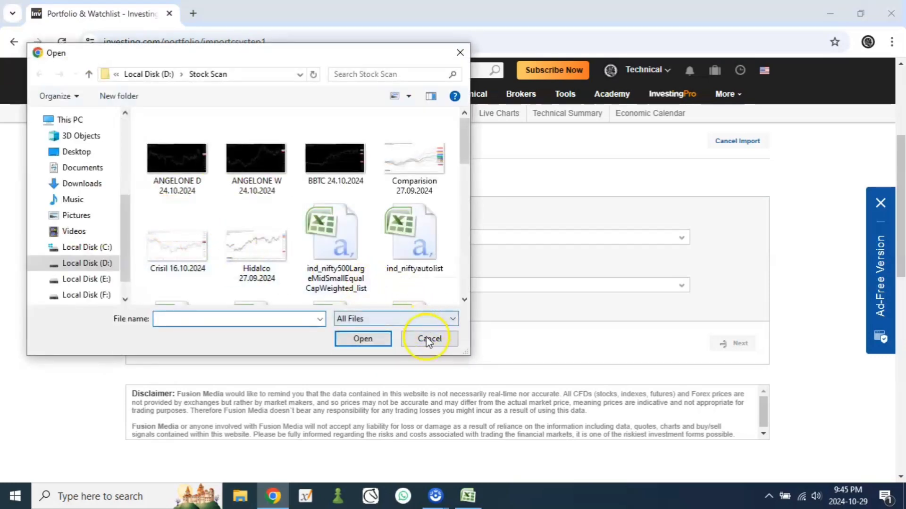
{"action": "left_click", "coordinate": [428, 341]}
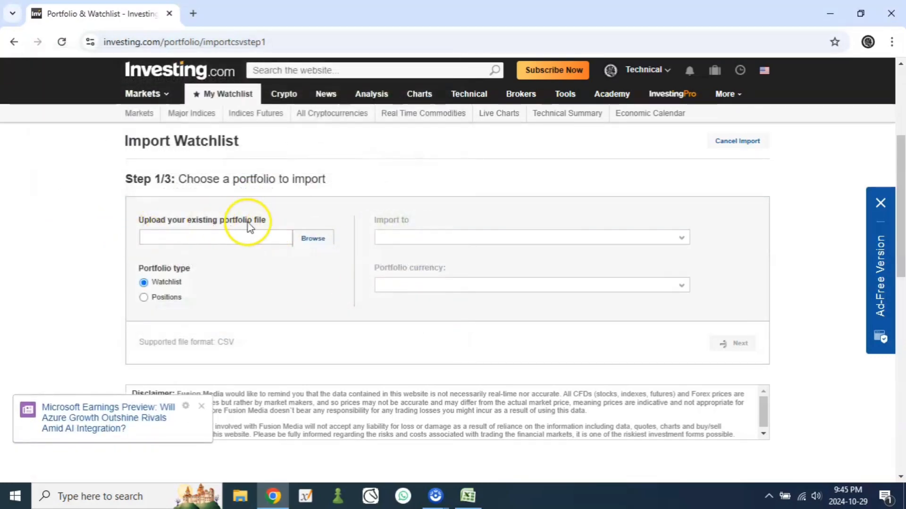
{"action": "left_click", "coordinate": [319, 240]}
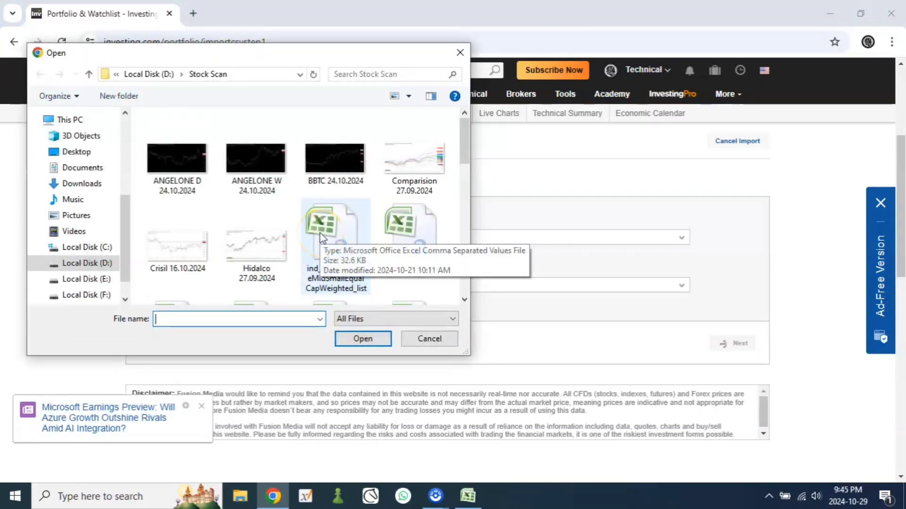
{"action": "left_click", "coordinate": [412, 337]}
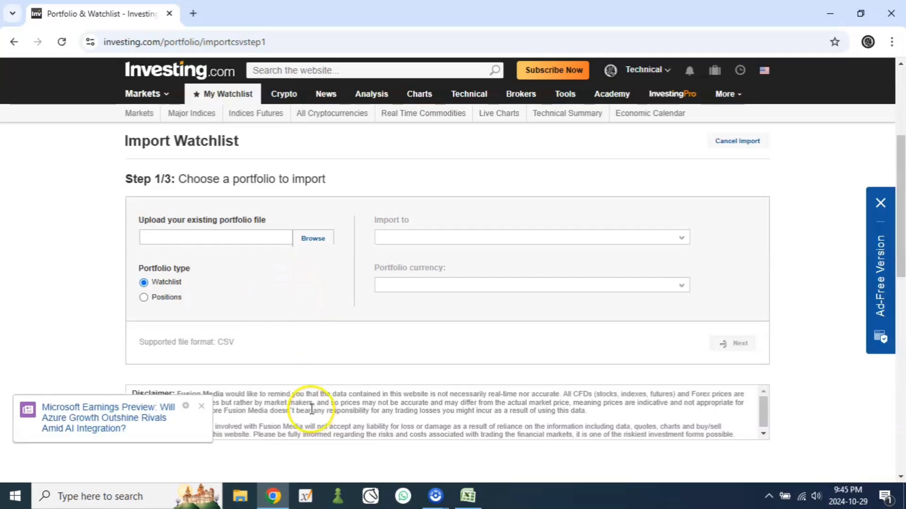
Step: Load the NSE India website in a new browser tab and open the Indices page of its market data
{"action": "left_click", "coordinate": [193, 13]}
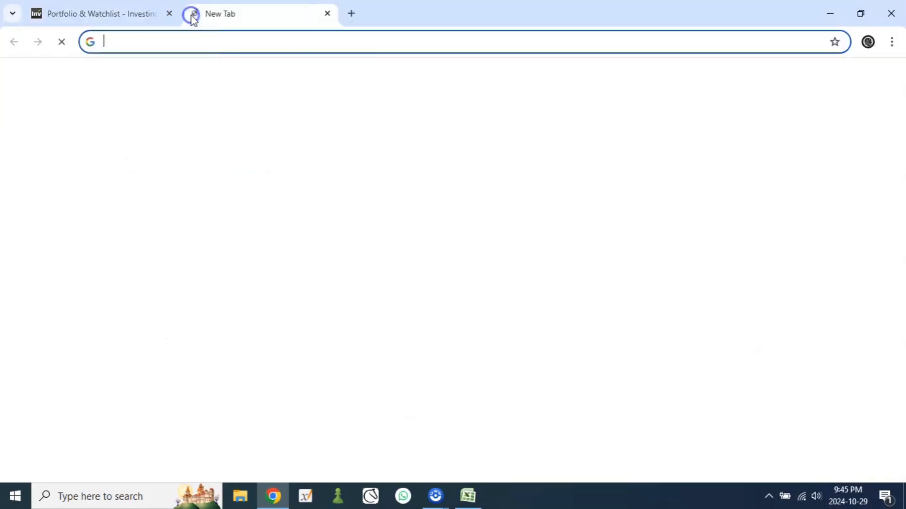
{"action": "type", "text": "N"}
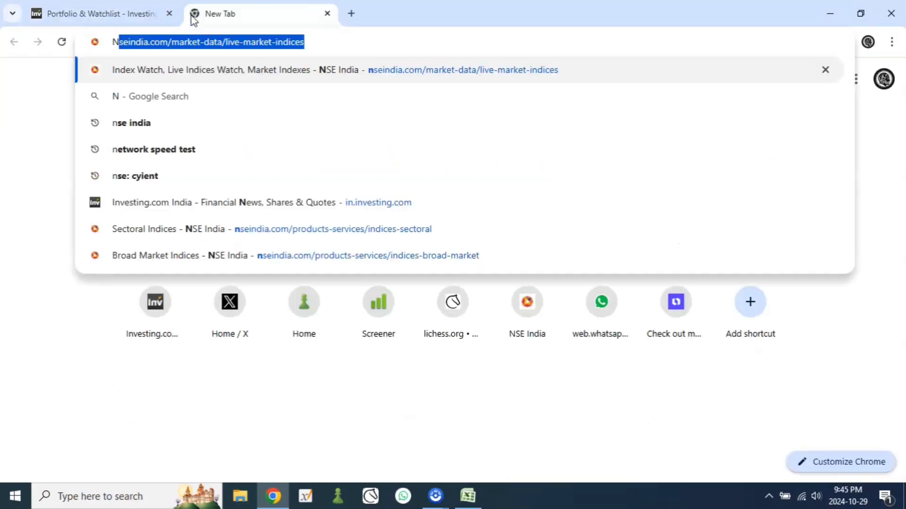
{"action": "type", "text": "SEIN"}
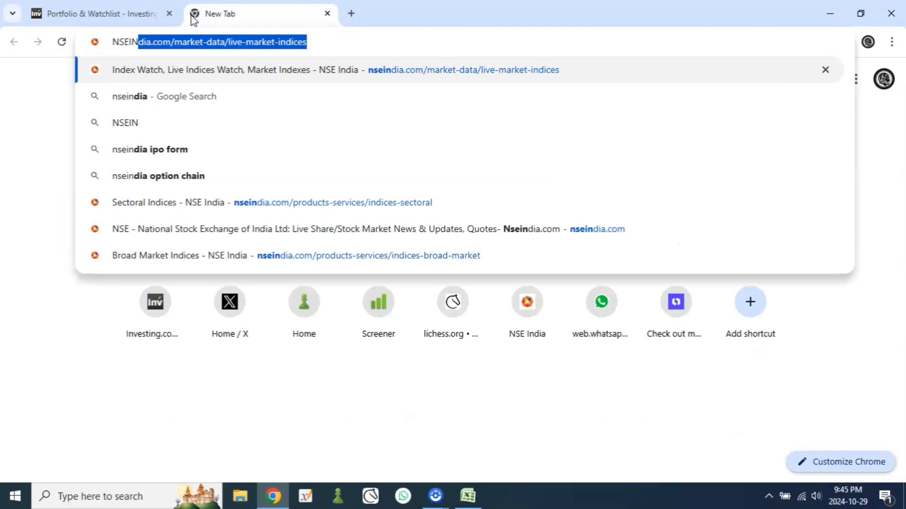
{"action": "key", "text": "Return"}
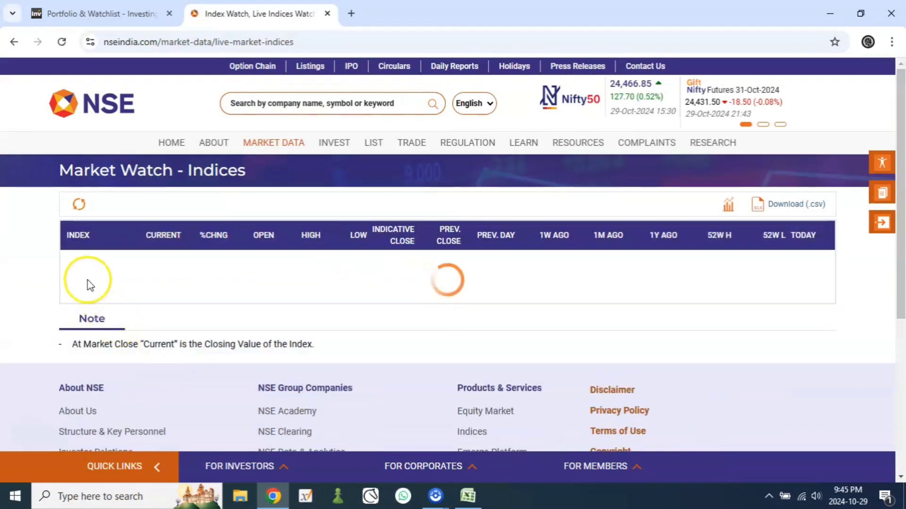
{"action": "mouse_move", "coordinate": [272, 144]}
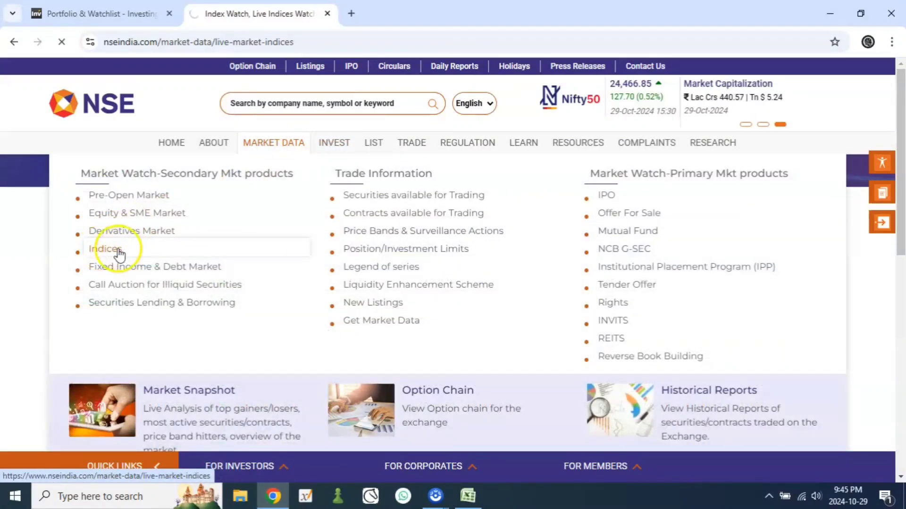
{"action": "left_click", "coordinate": [115, 252]}
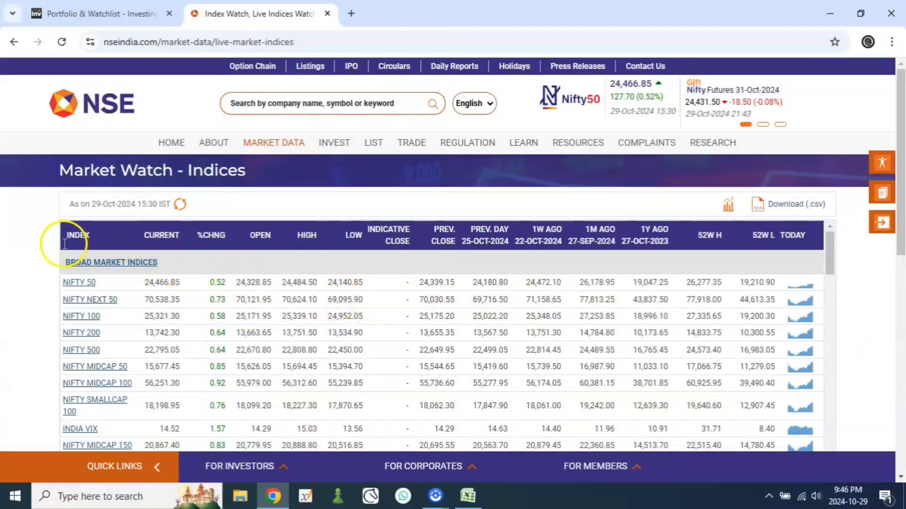
Step: Open the Broad Market Indices page from the group heading in the index table
{"action": "scroll", "coordinate": [15, 252], "scroll_direction": "down", "scroll_amount": 2}
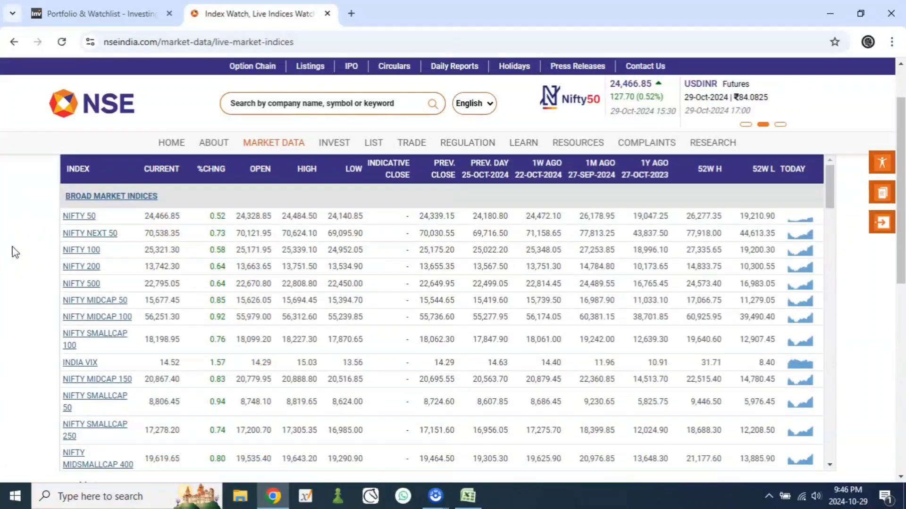
{"action": "scroll", "coordinate": [15, 249], "scroll_direction": "up", "scroll_amount": 2}
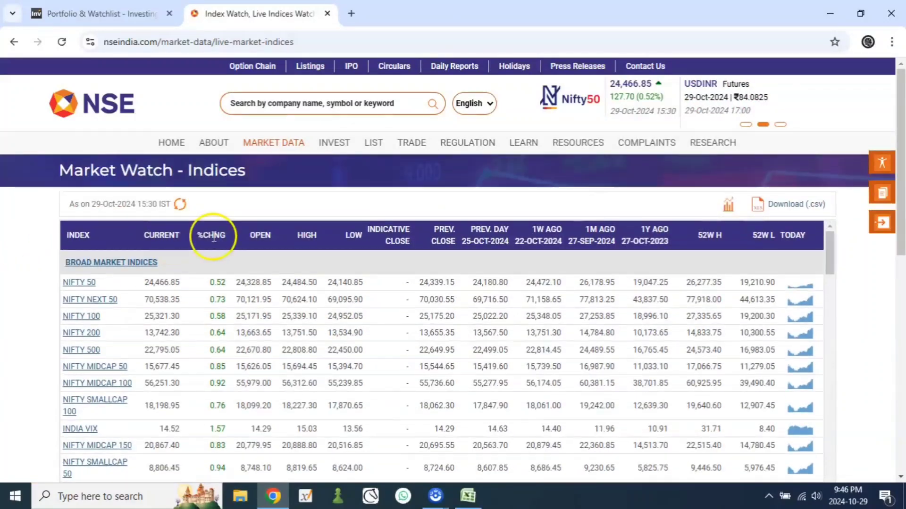
{"action": "left_click", "coordinate": [100, 264]}
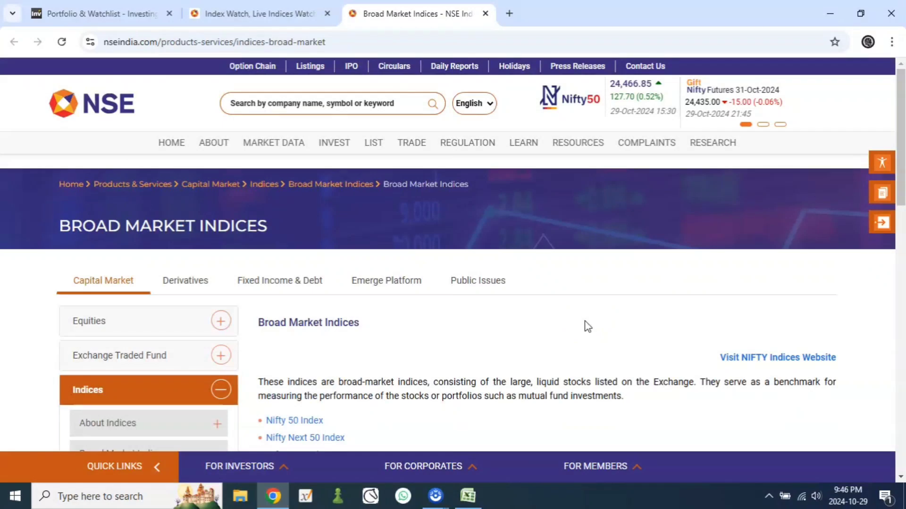
Step: Look through the list of broad market indices, from Nifty 50 to India Vix
{"action": "scroll", "coordinate": [587, 326], "scroll_direction": "down", "scroll_amount": 4}
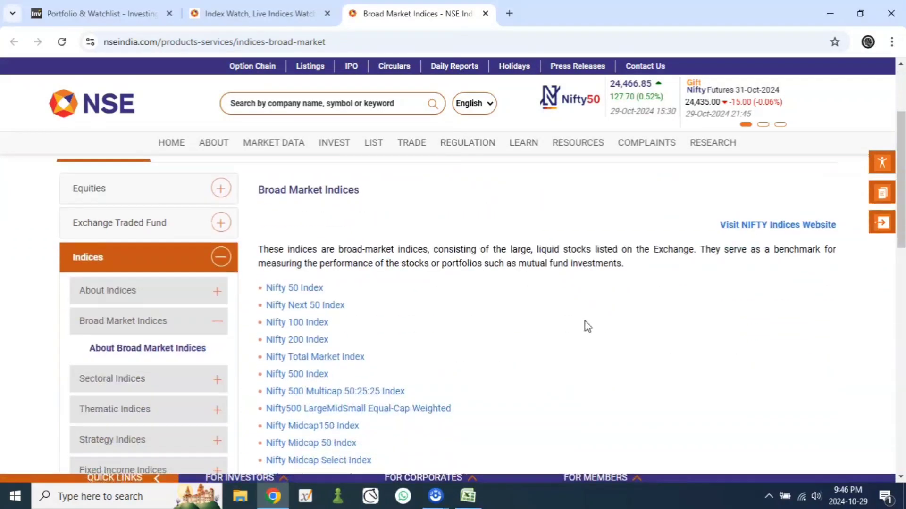
{"action": "scroll", "coordinate": [586, 327], "scroll_direction": "up", "scroll_amount": 4}
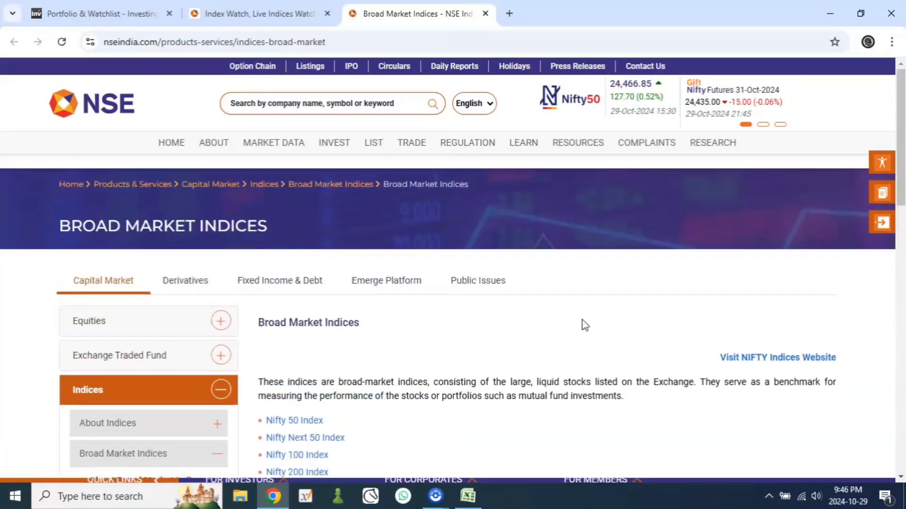
{"action": "scroll", "coordinate": [585, 326], "scroll_direction": "down", "scroll_amount": 6}
{"action": "scroll", "coordinate": [585, 325], "scroll_direction": "up", "scroll_amount": 1}
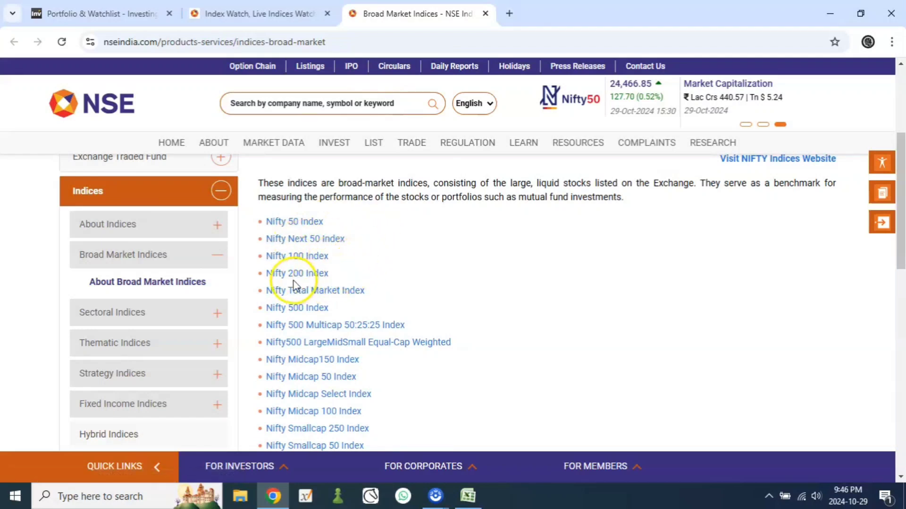
{"action": "scroll", "coordinate": [424, 283], "scroll_direction": "down", "scroll_amount": 1}
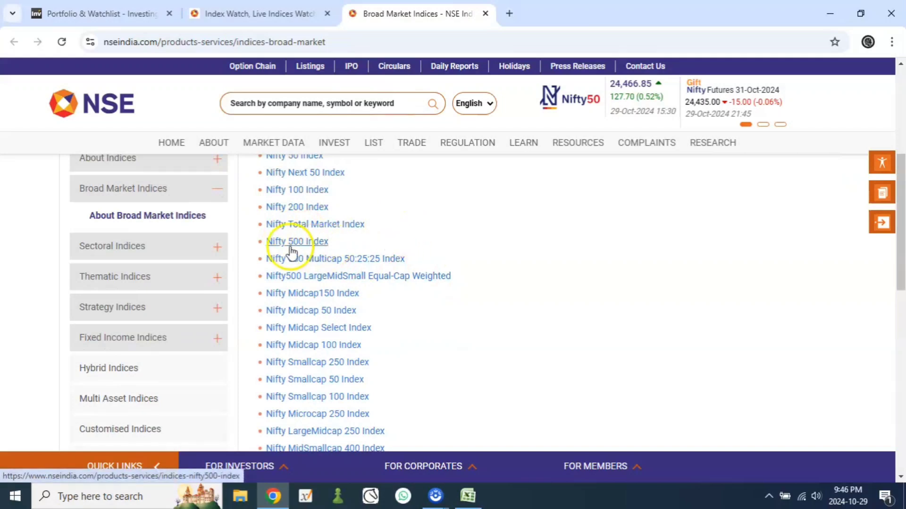
{"action": "scroll", "coordinate": [574, 257], "scroll_direction": "down", "scroll_amount": 1}
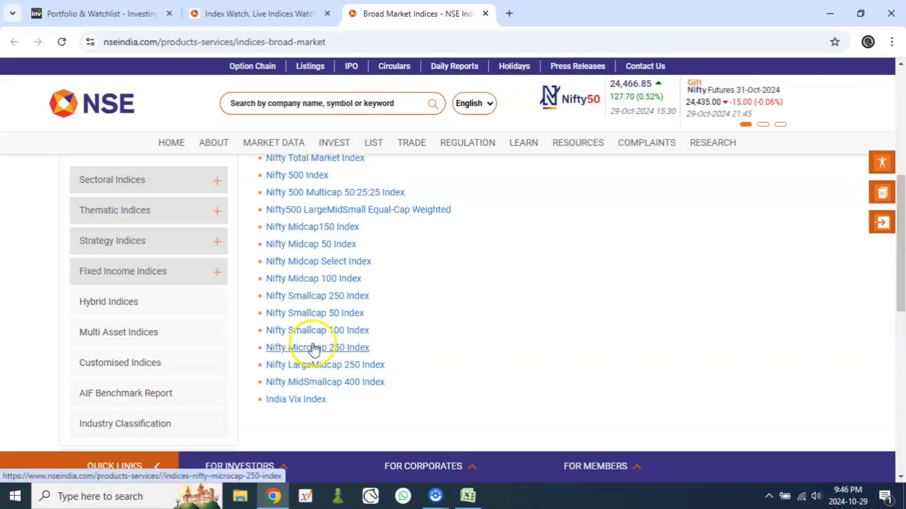
{"action": "scroll", "coordinate": [450, 294], "scroll_direction": "up", "scroll_amount": 3}
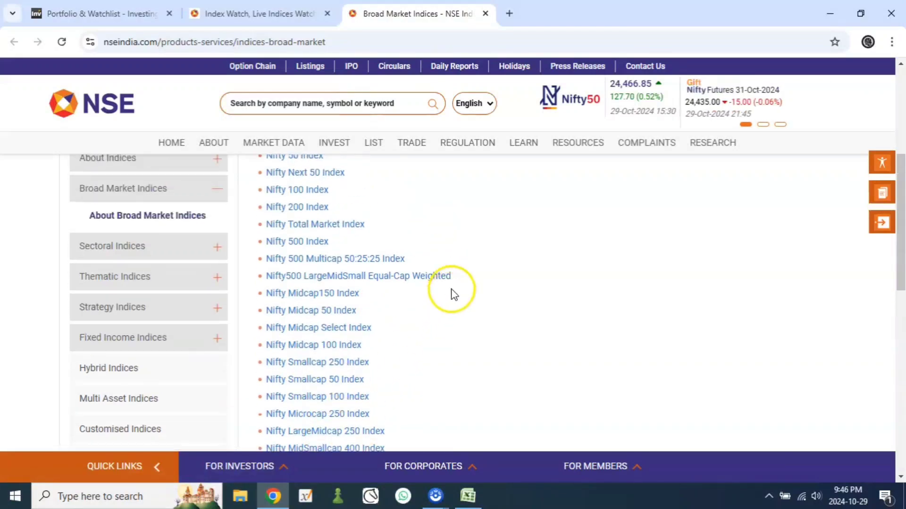
Step: Open the Nifty Smallcap 250 Index page from the list of broad market indices
{"action": "scroll", "coordinate": [460, 258], "scroll_direction": "up", "scroll_amount": 2}
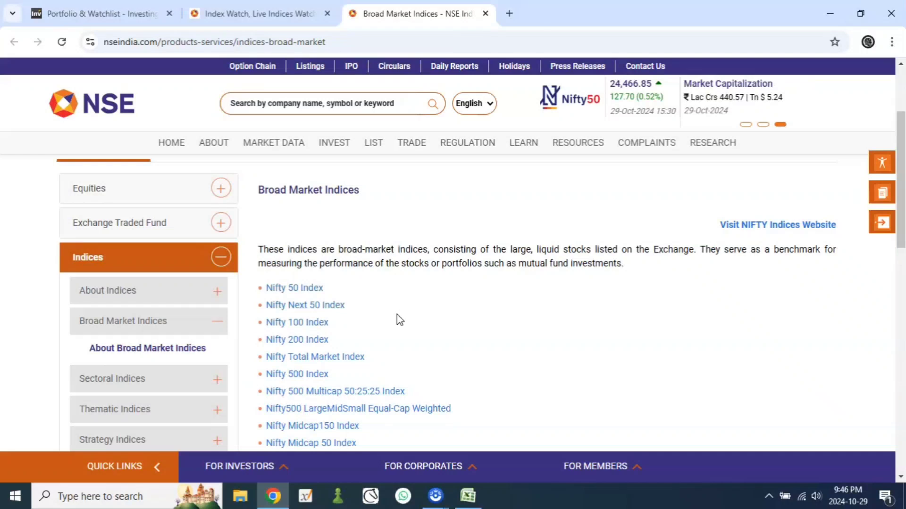
{"action": "scroll", "coordinate": [398, 319], "scroll_direction": "down", "scroll_amount": 2}
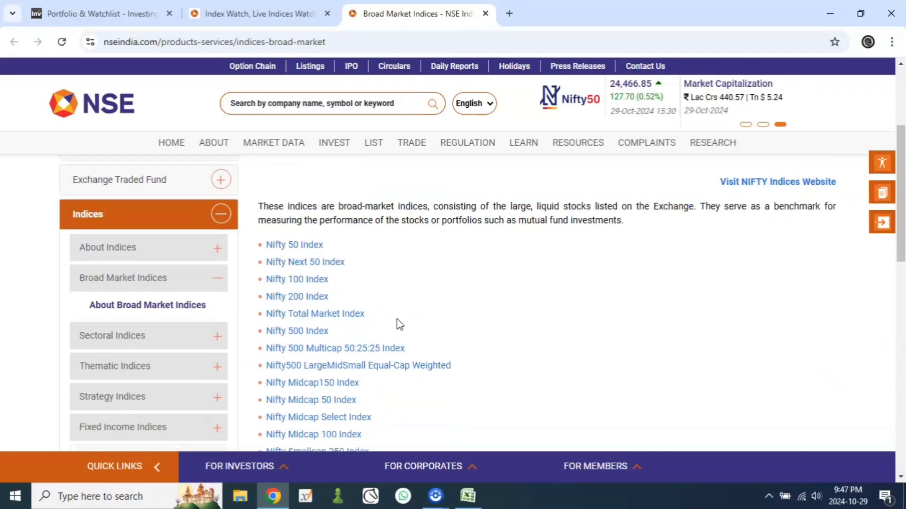
{"action": "scroll", "coordinate": [393, 386], "scroll_direction": "down", "scroll_amount": 2}
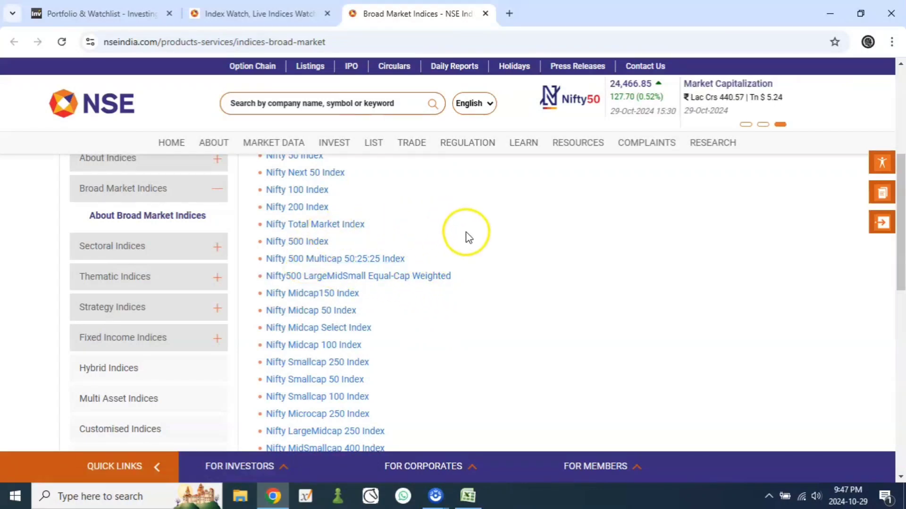
{"action": "scroll", "coordinate": [467, 238], "scroll_direction": "down", "scroll_amount": 2}
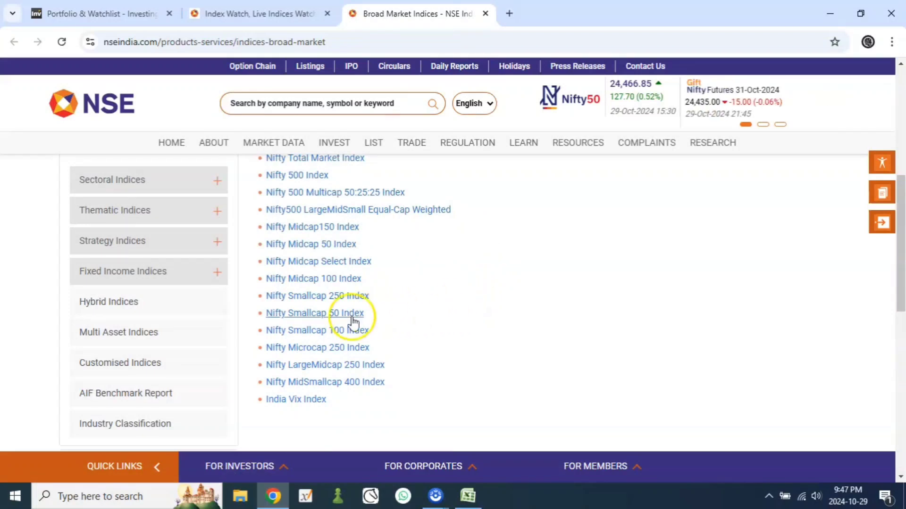
{"action": "left_click", "coordinate": [314, 296]}
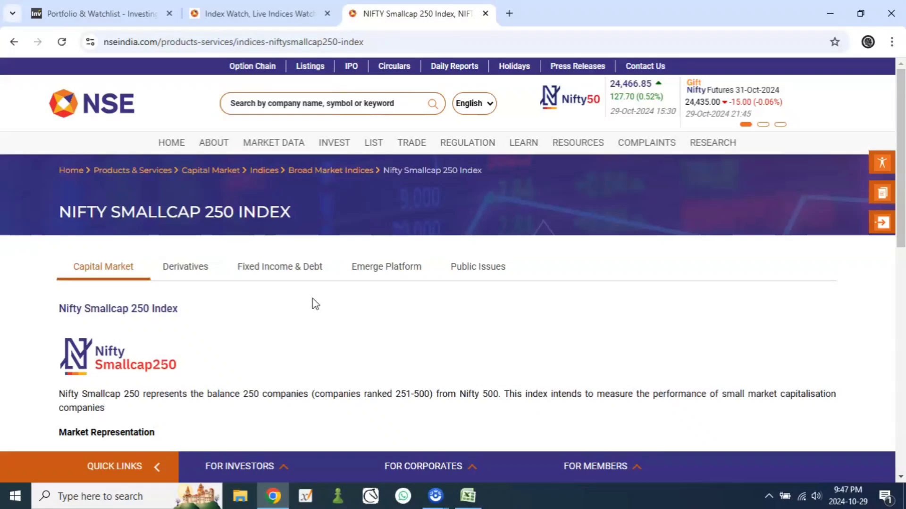
Step: Download the CSV list of Nifty Smallcap 250 stocks and save it in the Stock Scan folder as SMALLCAP 250
{"action": "scroll", "coordinate": [314, 303], "scroll_direction": "down", "scroll_amount": 5}
{"action": "left_click", "coordinate": [414, 279]}
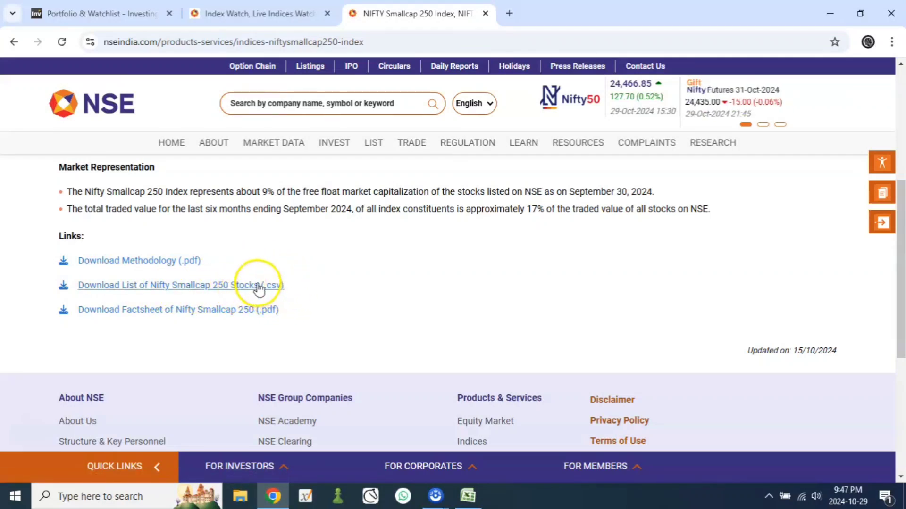
{"action": "left_click", "coordinate": [200, 287]}
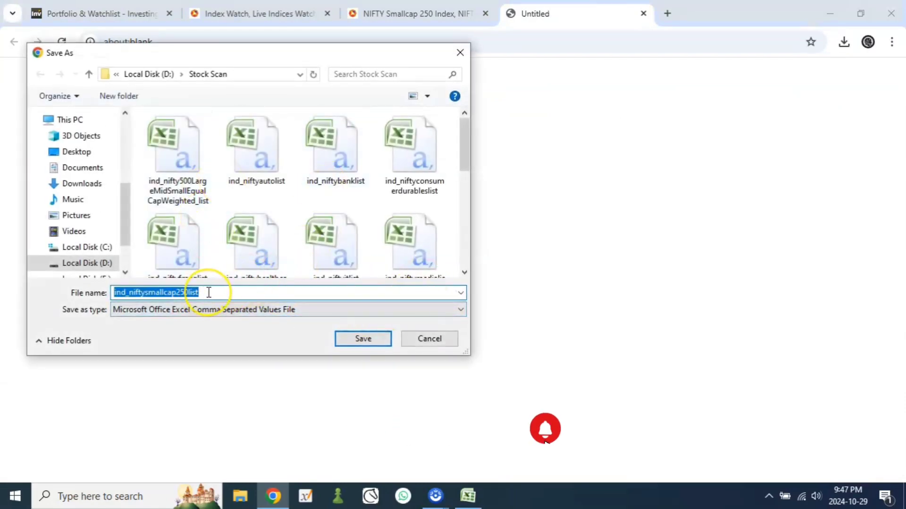
{"action": "left_click", "coordinate": [181, 345]}
{"action": "left_click", "coordinate": [211, 293]}
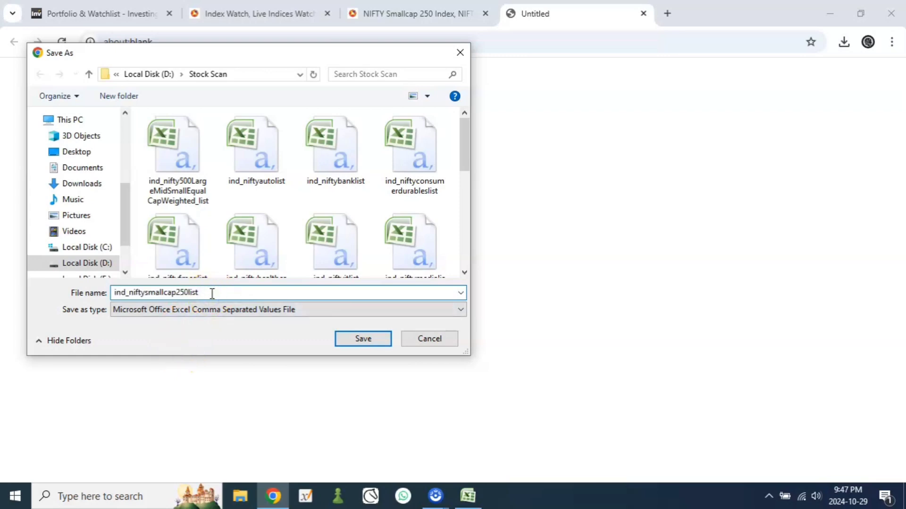
{"action": "key", "text": "BackSpace"}
{"action": "key", "text": "BackSpace"}
{"action": "key", "text": "BackSpace"}
{"action": "key", "text": "BackSpace"}
{"action": "key", "text": "BackSpace"}
{"action": "key", "text": "BackSpace"}
{"action": "key", "text": "BackSpace"}
{"action": "key", "text": "BackSpace"}
{"action": "key", "text": "BackSpace"}
{"action": "key", "text": "BackSpace"}
{"action": "key", "text": "BackSpace"}
{"action": "key", "text": "BackSpace"}
{"action": "key", "text": "BackSpace"}
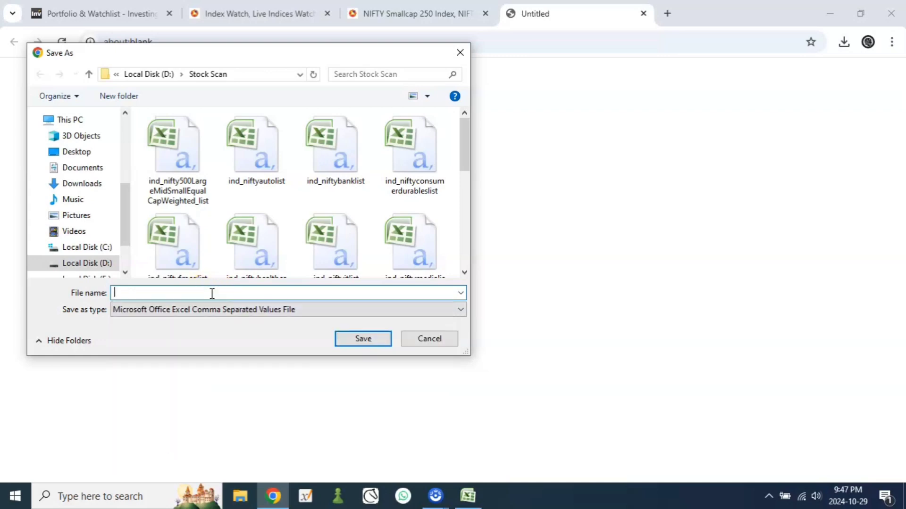
{"action": "type", "text": "SMALLCAP 250"}
{"action": "key", "text": "Return"}
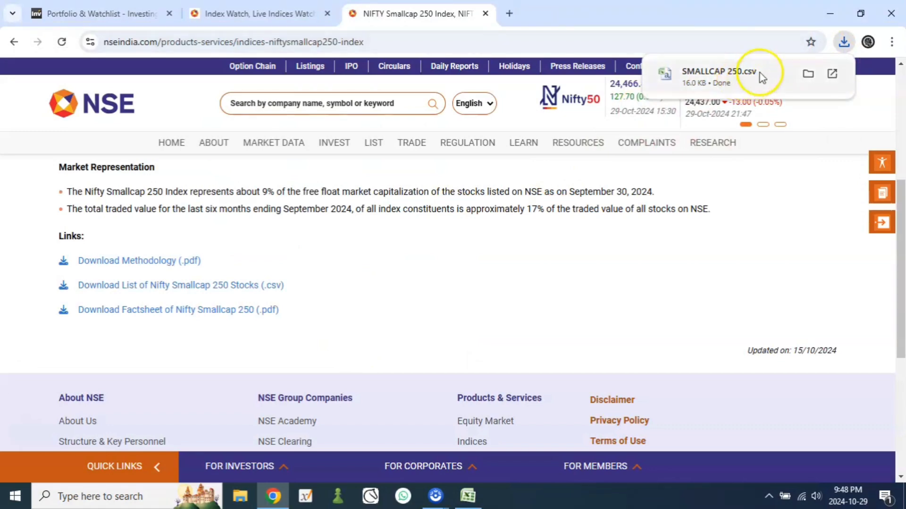
Step: Open the downloaded SMALLCAP 250 file in Excel from the Stock Scan folder on drive D
{"action": "left_click", "coordinate": [245, 501]}
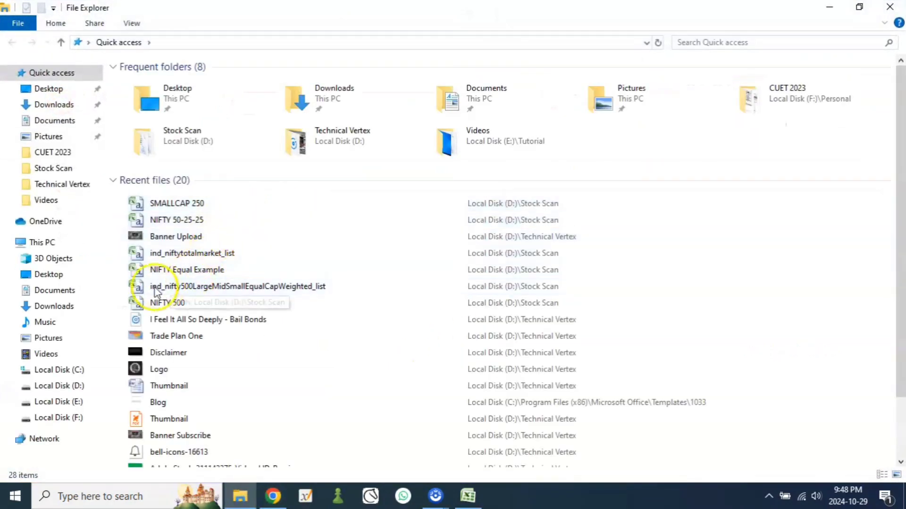
{"action": "double_click", "coordinate": [209, 147]}
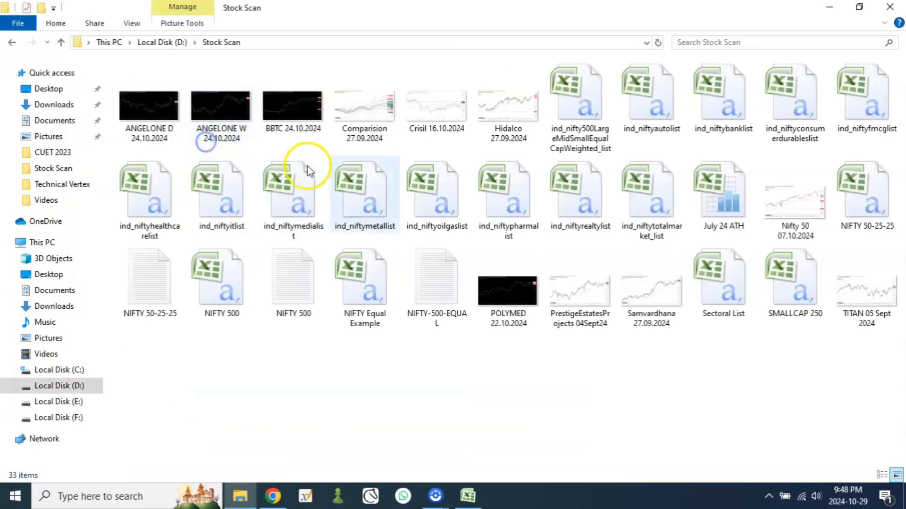
{"action": "double_click", "coordinate": [804, 283]}
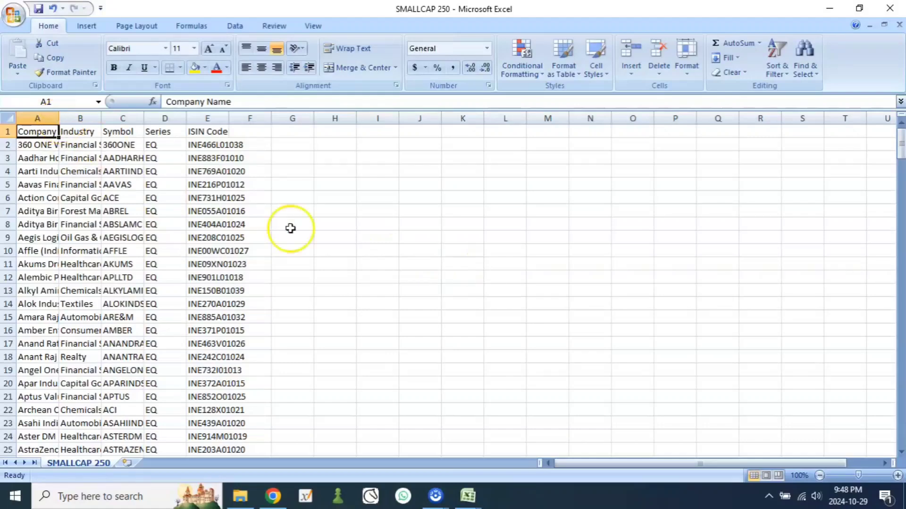
Step: Widen the Company Name column and fit the Industry, Symbol and ISIN Code columns to their contents
{"action": "left_click", "coordinate": [898, 476]}
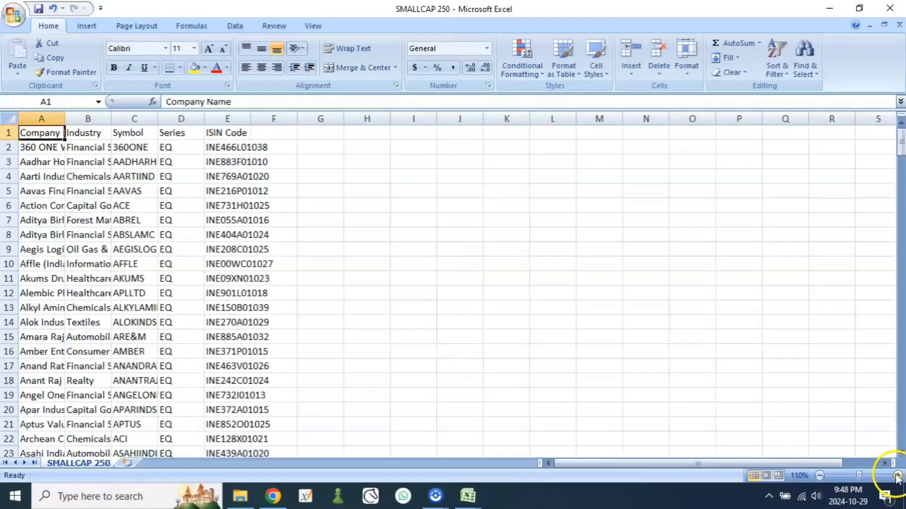
{"action": "left_click", "coordinate": [897, 476]}
{"action": "left_click", "coordinate": [897, 476]}
{"action": "left_click", "coordinate": [898, 476]}
{"action": "left_click", "coordinate": [898, 476]}
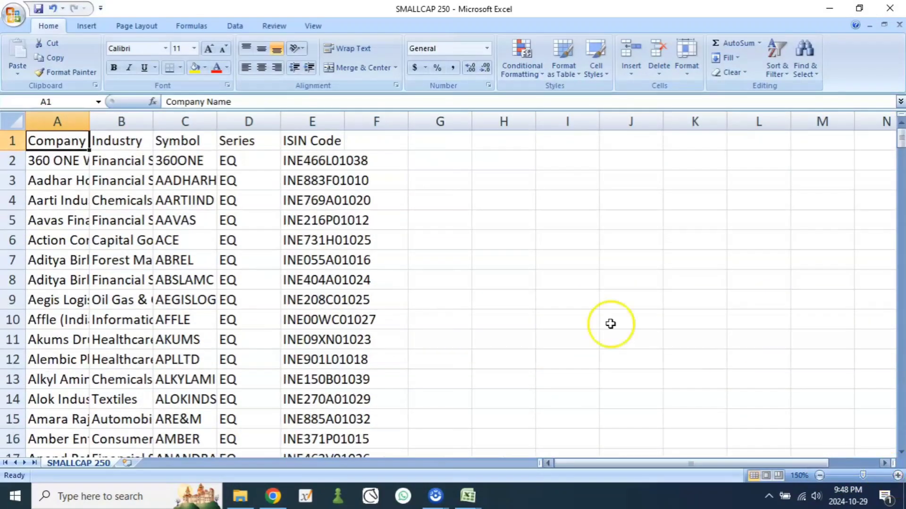
{"action": "left_click_drag", "start_coordinate": [89, 121], "coordinate": [144, 122]}
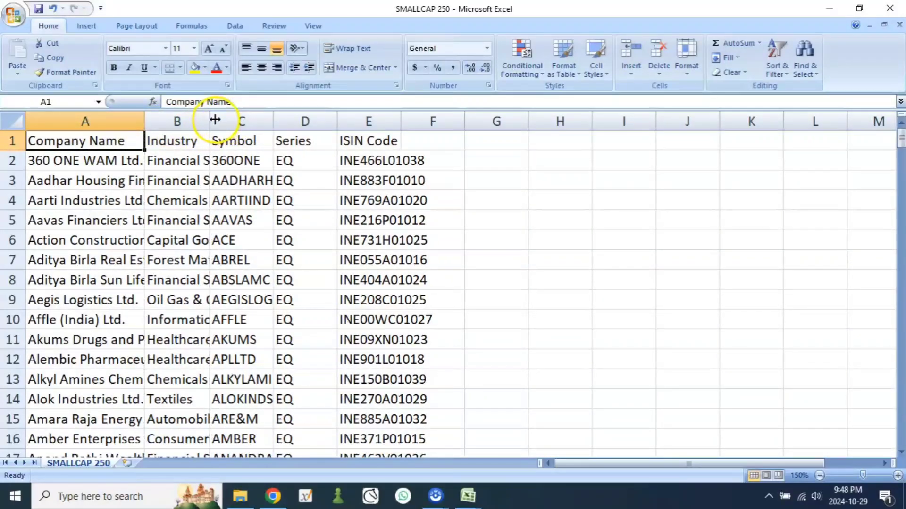
{"action": "double_click", "coordinate": [209, 122]}
{"action": "double_click", "coordinate": [434, 124]}
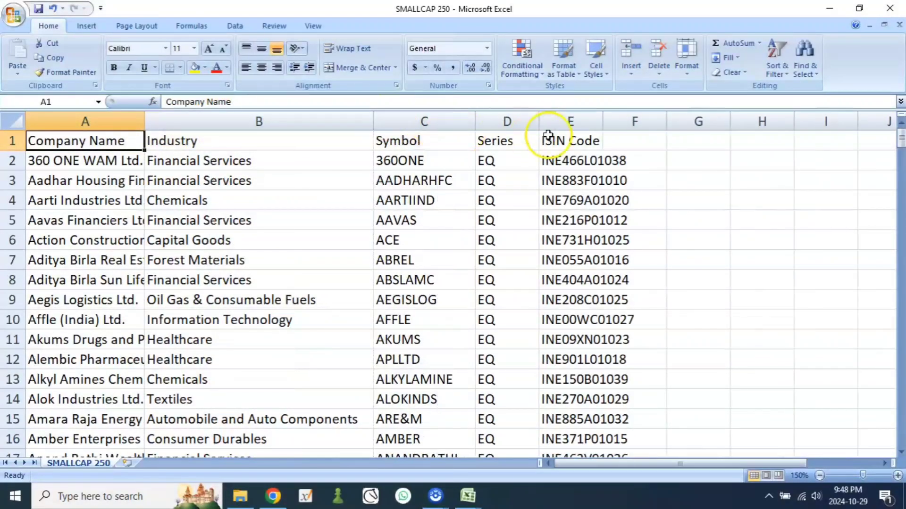
{"action": "double_click", "coordinate": [601, 121]}
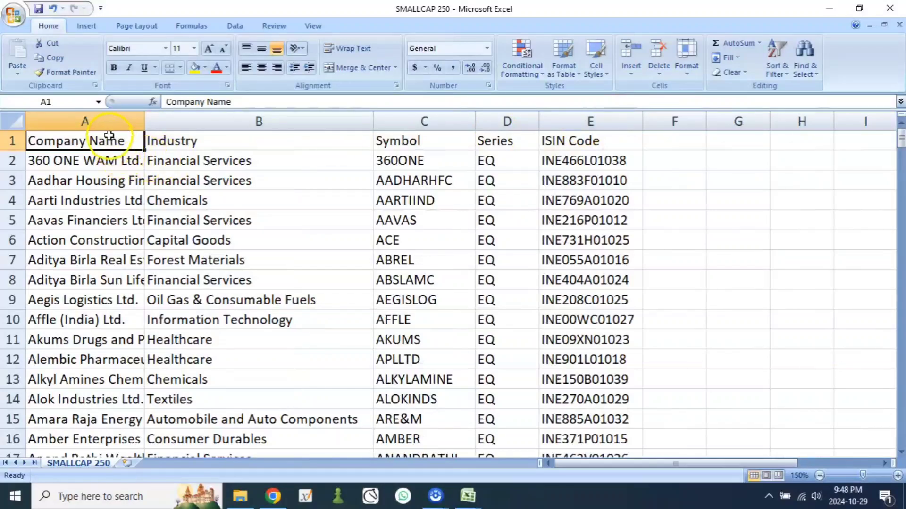
{"action": "left_click_drag", "start_coordinate": [143, 122], "coordinate": [193, 122]}
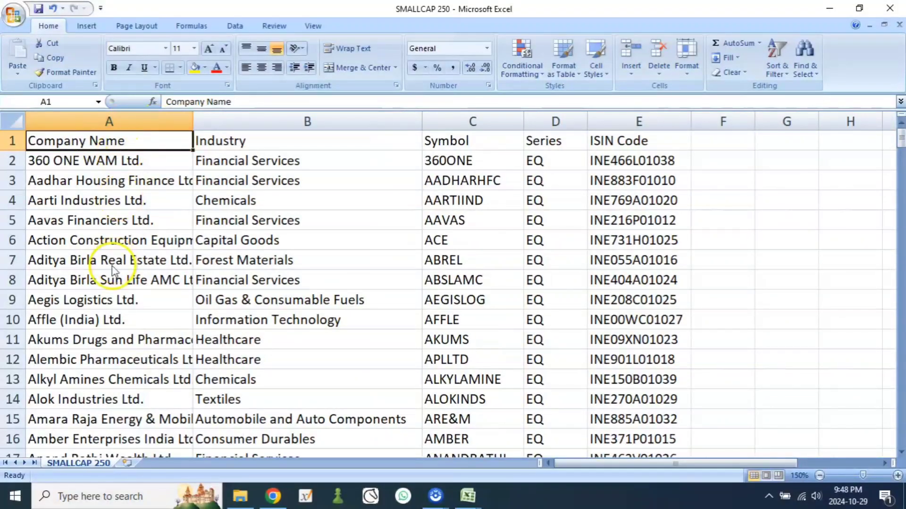
Step: Examine the entries in the Company Name and Industry columns of the stock list
{"action": "left_click", "coordinate": [101, 161]}
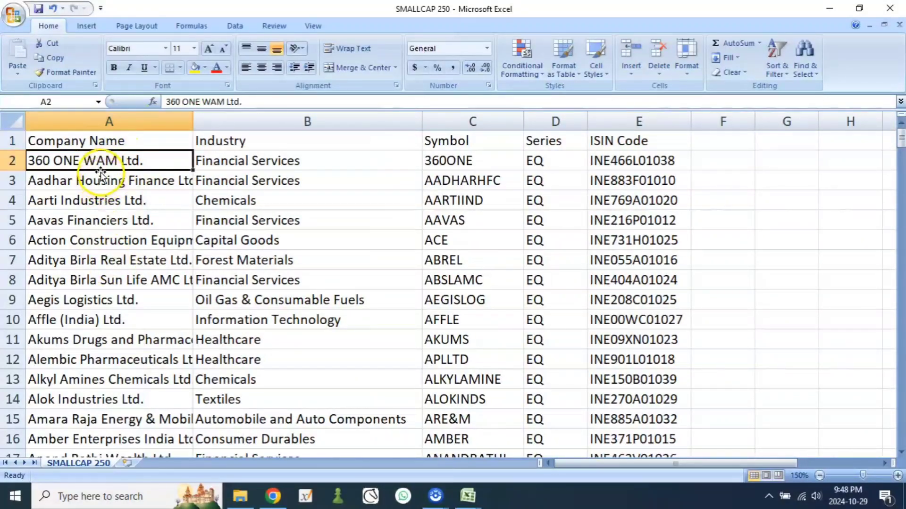
{"action": "left_click", "coordinate": [96, 181]}
{"action": "left_click_drag", "start_coordinate": [100, 162], "coordinate": [104, 380]}
{"action": "left_click", "coordinate": [234, 167]}
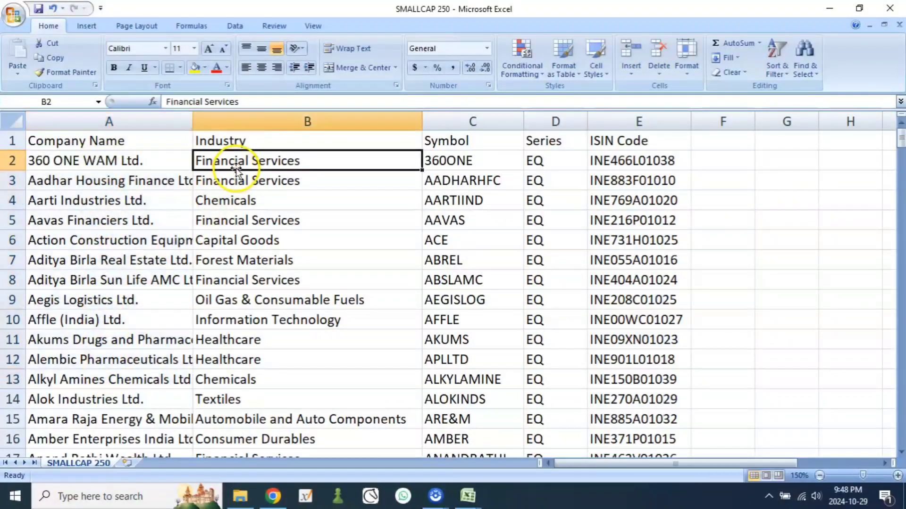
{"action": "left_click", "coordinate": [238, 141]}
{"action": "left_click_drag", "start_coordinate": [233, 160], "coordinate": [233, 418]}
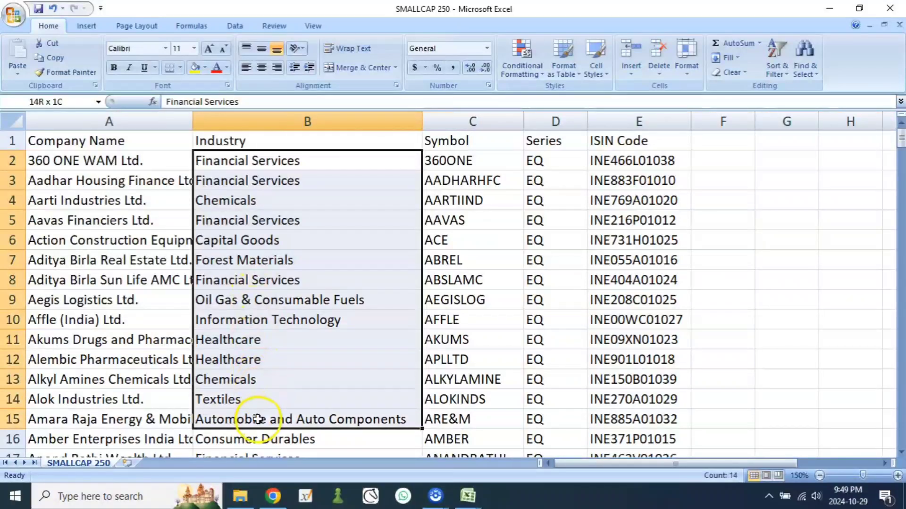
{"action": "left_click", "coordinate": [239, 161]}
{"action": "left_click", "coordinate": [249, 205]}
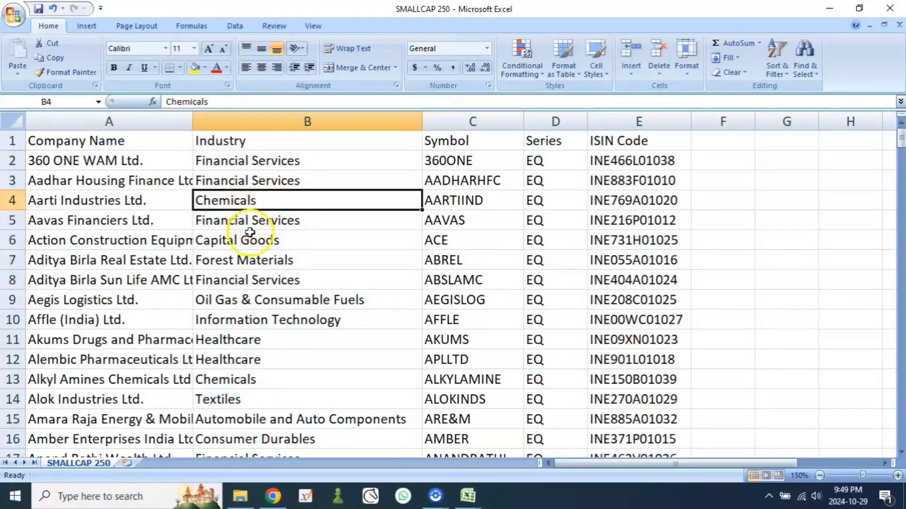
{"action": "left_click", "coordinate": [258, 238]}
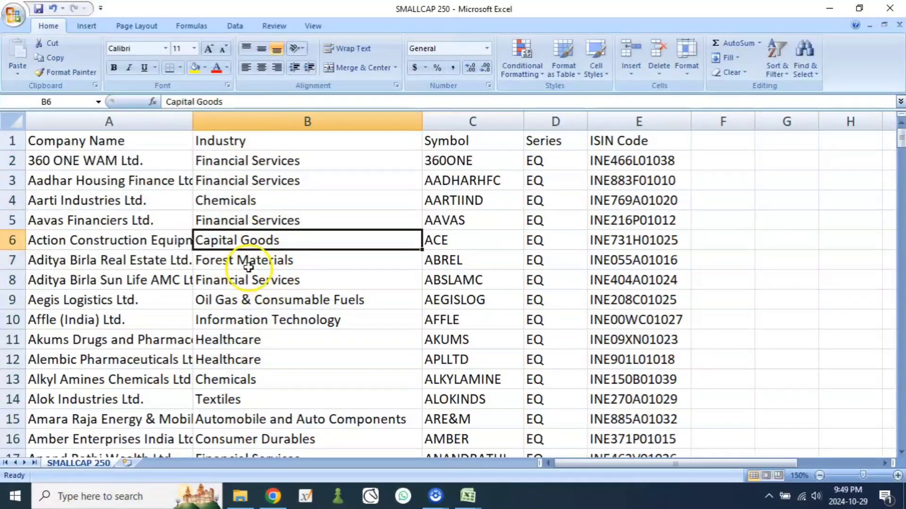
{"action": "left_click", "coordinate": [249, 260]}
{"action": "scroll", "coordinate": [292, 389], "scroll_direction": "down", "scroll_amount": 7}
{"action": "scroll", "coordinate": [291, 383], "scroll_direction": "up", "scroll_amount": 7}
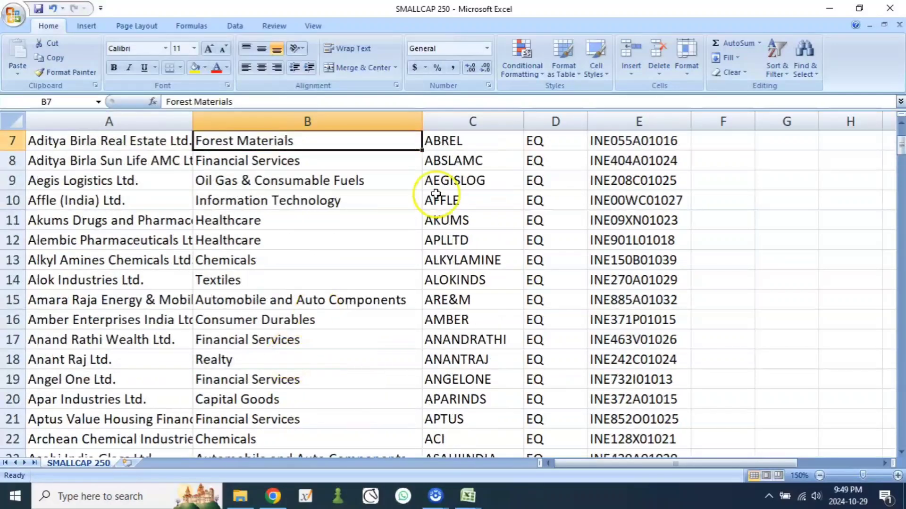
Step: Examine the Symbol, Series and ISIN Code columns of the stock list, including their headings
{"action": "left_click", "coordinate": [464, 139]}
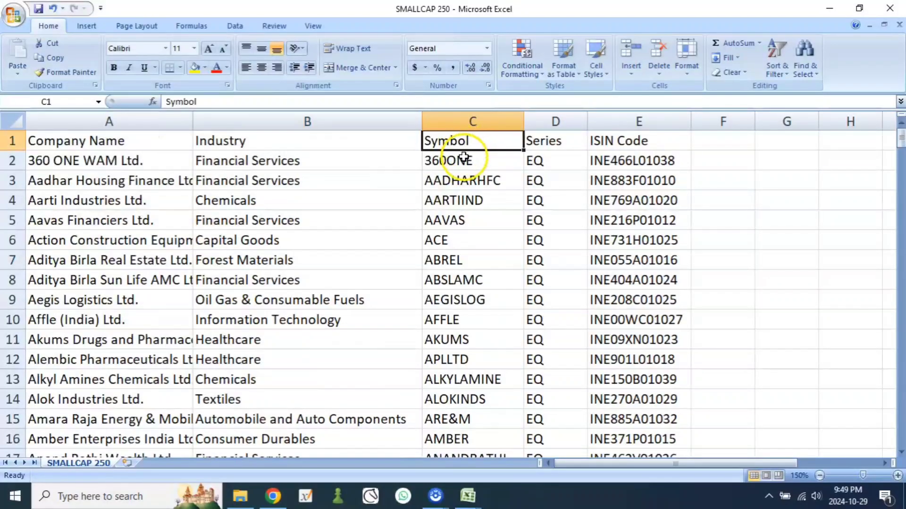
{"action": "left_click_drag", "start_coordinate": [466, 158], "coordinate": [477, 355]}
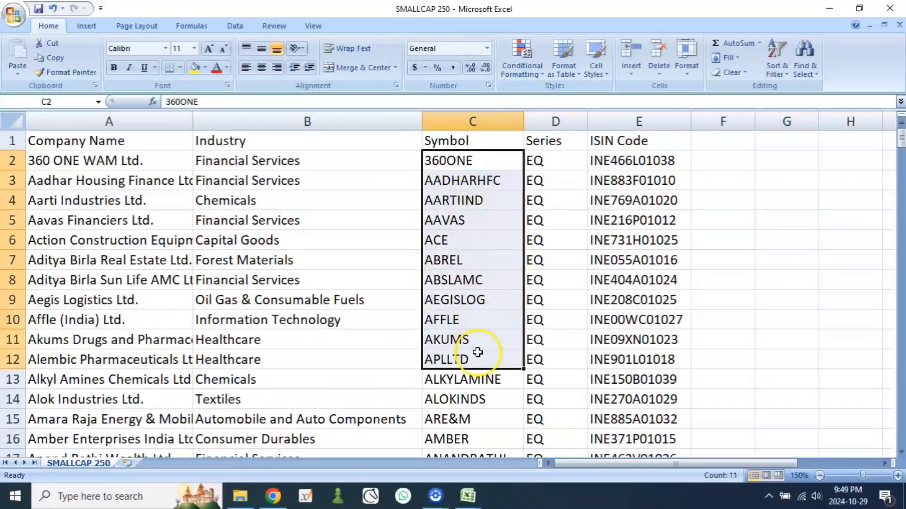
{"action": "left_click", "coordinate": [546, 144]}
{"action": "left_click_drag", "start_coordinate": [549, 161], "coordinate": [551, 297]}
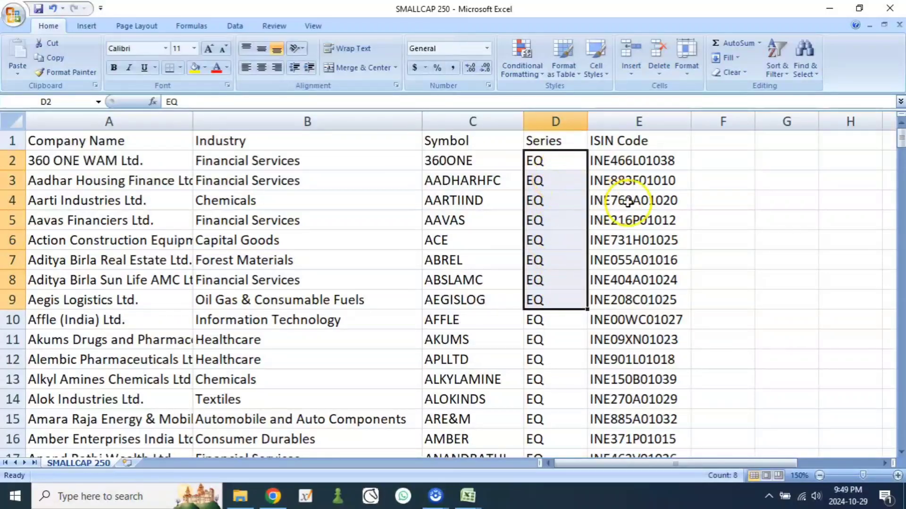
{"action": "left_click", "coordinate": [614, 142]}
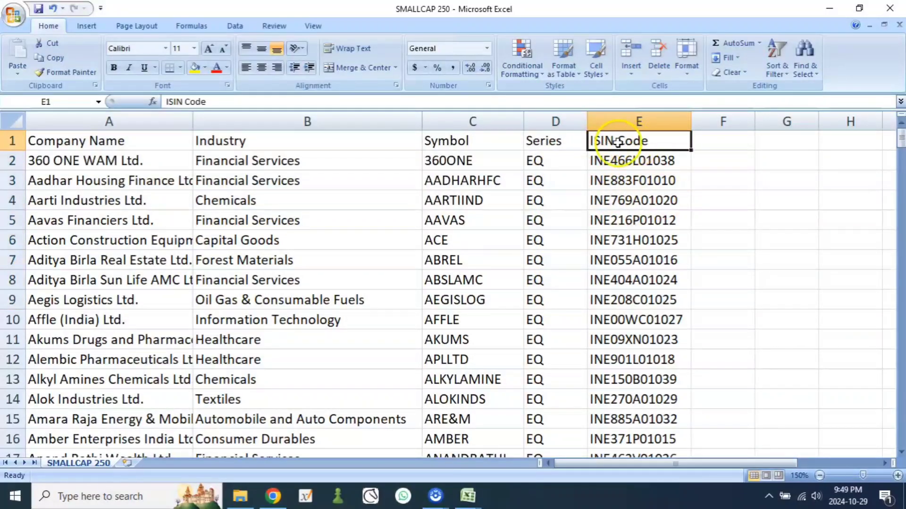
{"action": "left_click", "coordinate": [631, 164]}
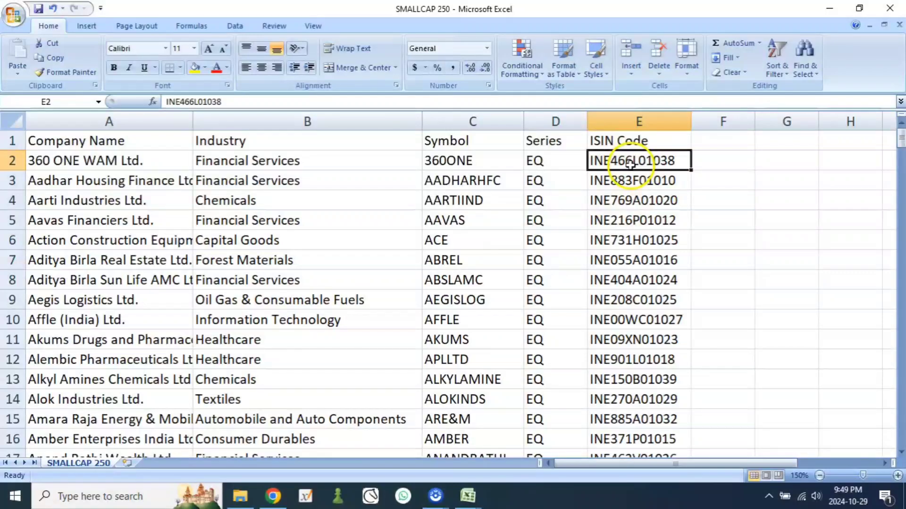
{"action": "key", "text": "Down"}
{"action": "key", "text": "Down"}
{"action": "key", "text": "Down"}
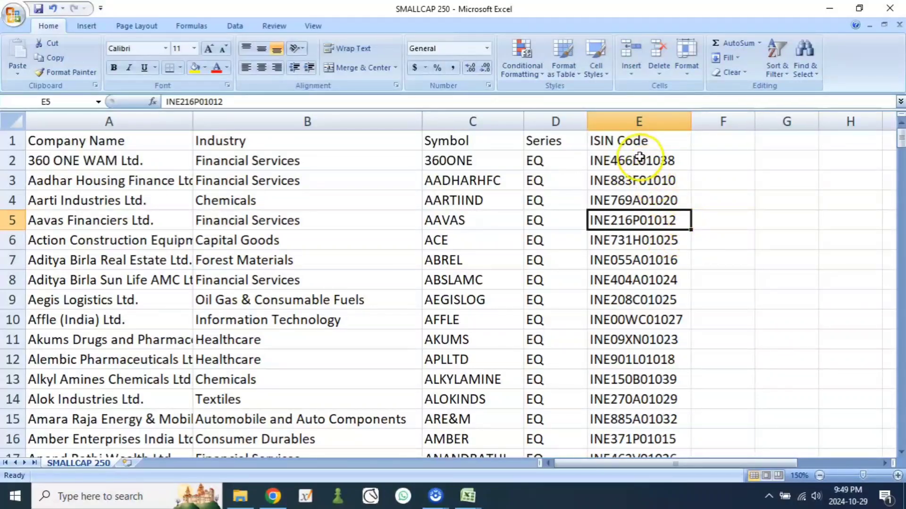
{"action": "left_click", "coordinate": [639, 142]}
{"action": "left_click_drag", "start_coordinate": [642, 163], "coordinate": [643, 238]}
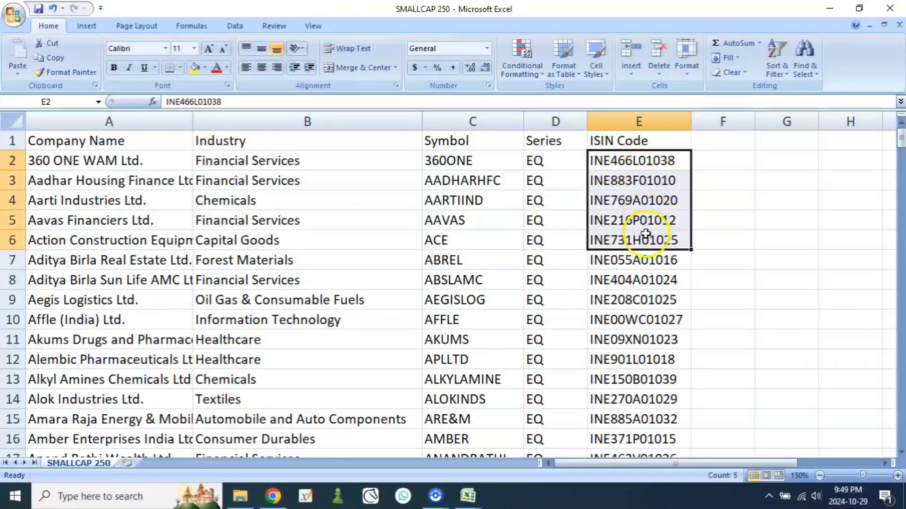
{"action": "left_click", "coordinate": [641, 143]}
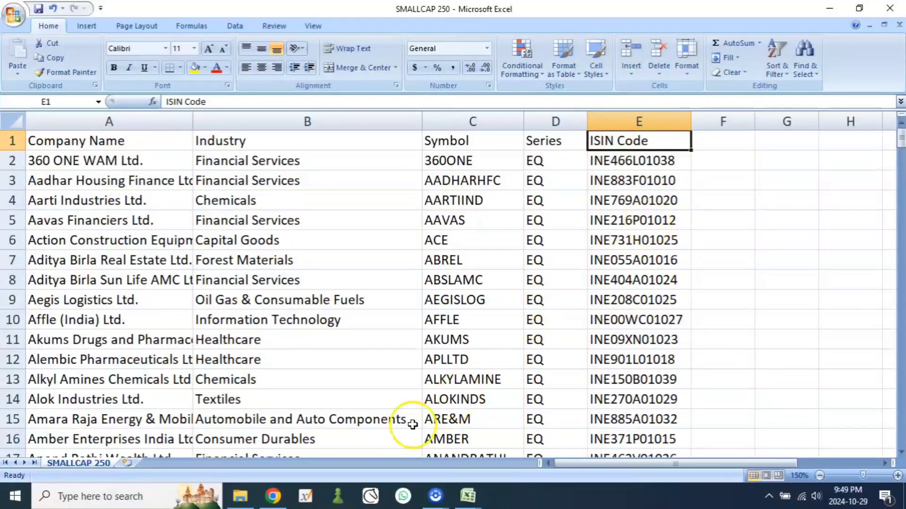
Step: Switch back to the browser and return to the Import Watchlist page on Investing.com
{"action": "left_click", "coordinate": [274, 495]}
{"action": "scroll", "coordinate": [308, 288], "scroll_direction": "up", "scroll_amount": 7}
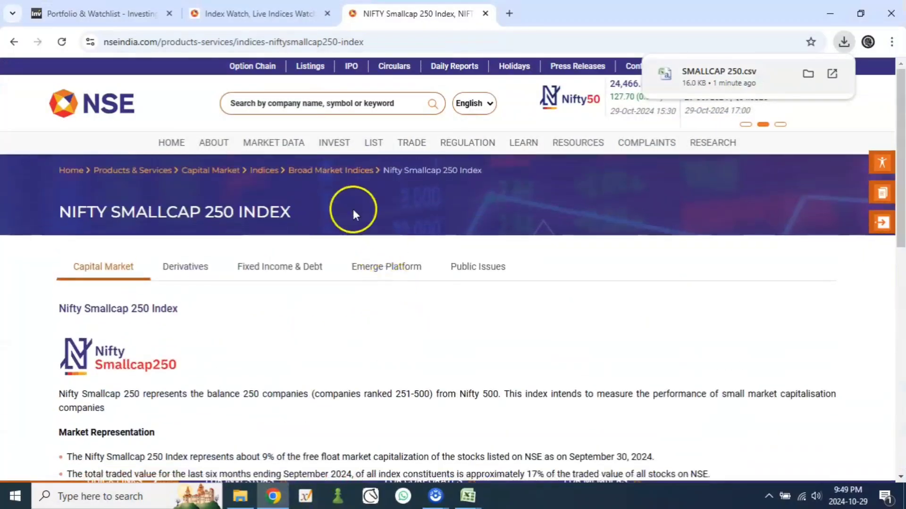
{"action": "left_click", "coordinate": [109, 9]}
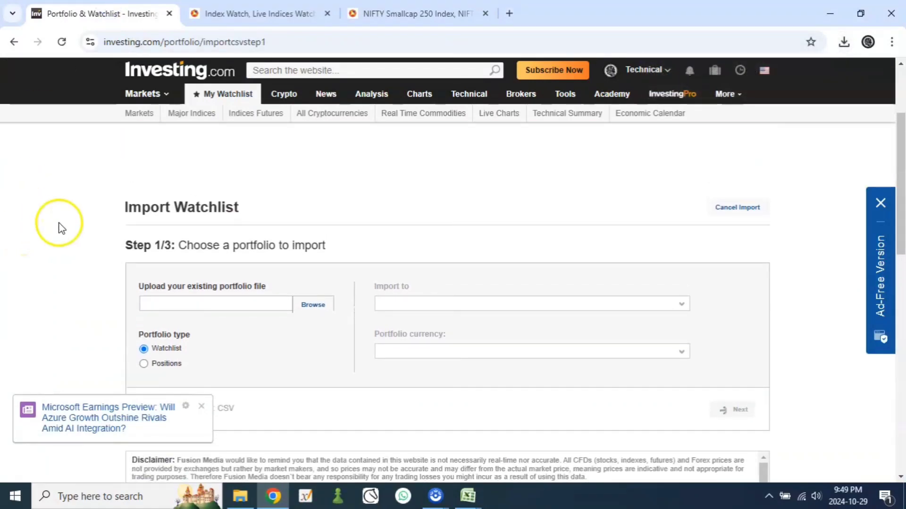
Step: Choose the SMALLCAP 250 file from the Stock Scan folder on Local Disk (D:) as the portfolio file to upload
{"action": "scroll", "coordinate": [153, 219], "scroll_direction": "down", "scroll_amount": 2}
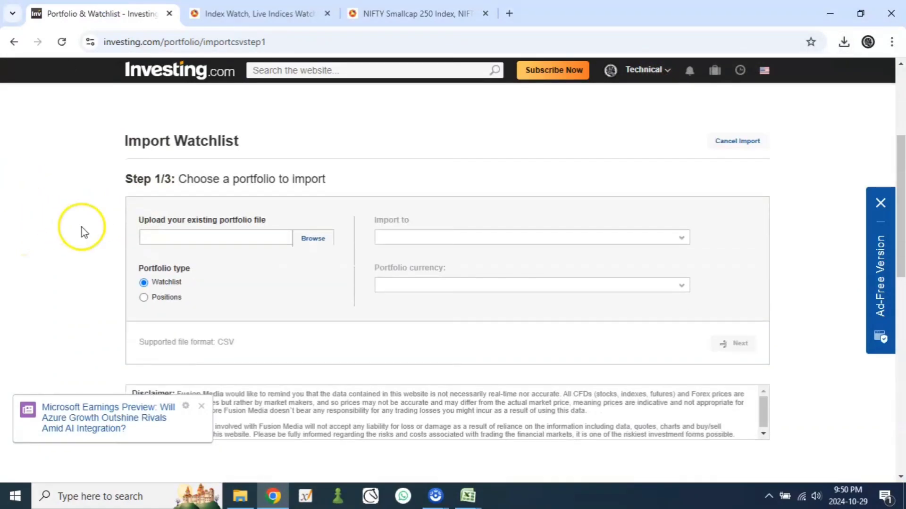
{"action": "left_click", "coordinate": [313, 238]}
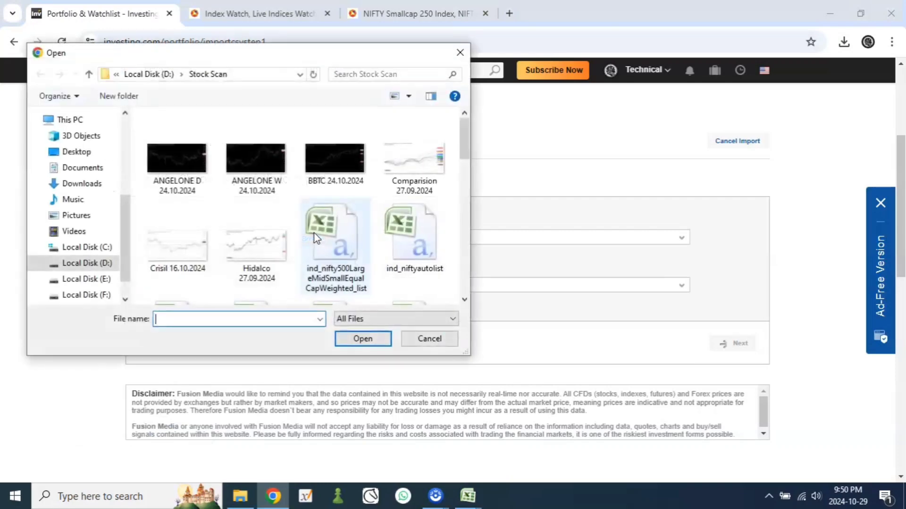
{"action": "left_click", "coordinate": [97, 265]}
{"action": "double_click", "coordinate": [212, 149]}
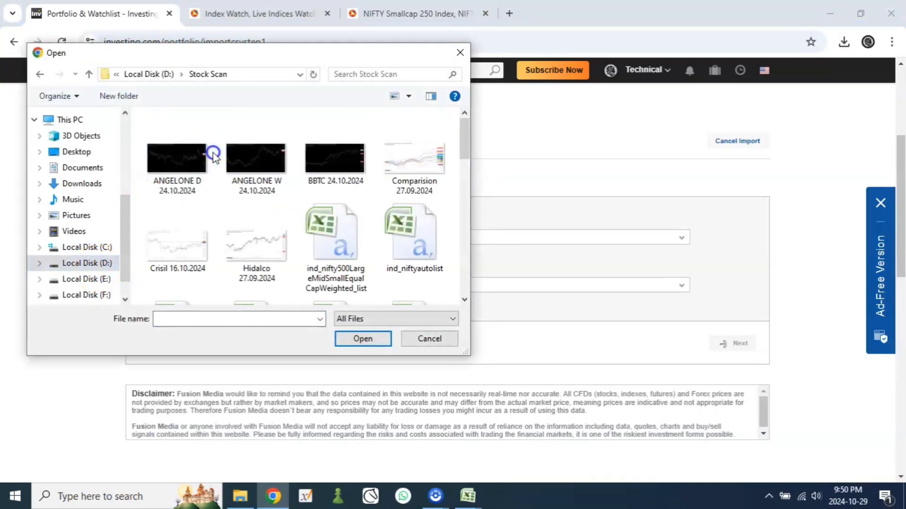
{"action": "scroll", "coordinate": [383, 263], "scroll_direction": "down", "scroll_amount": 3}
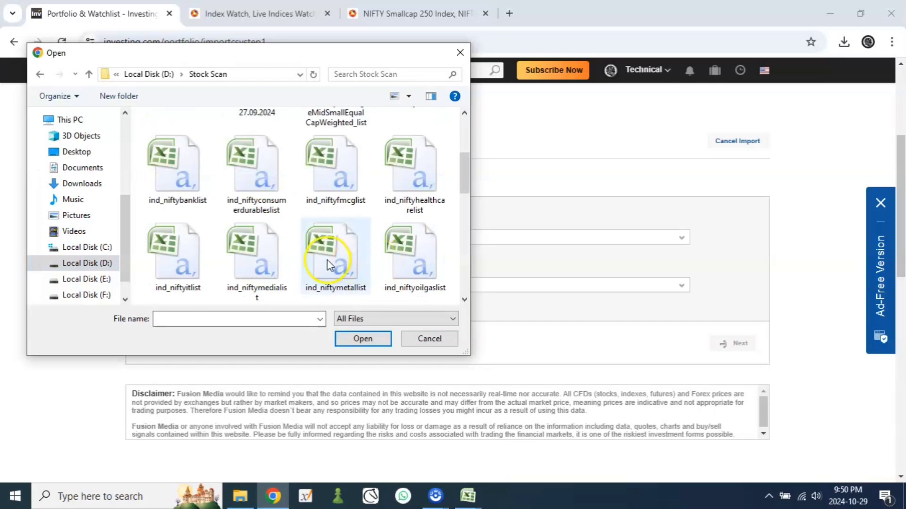
{"action": "scroll", "coordinate": [329, 265], "scroll_direction": "down", "scroll_amount": 2}
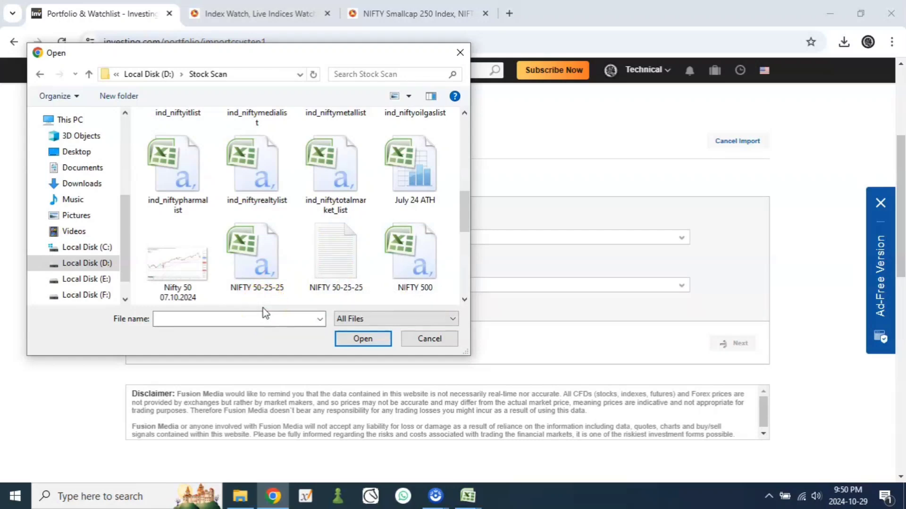
{"action": "scroll", "coordinate": [406, 187], "scroll_direction": "down", "scroll_amount": 3}
{"action": "left_click", "coordinate": [407, 188]}
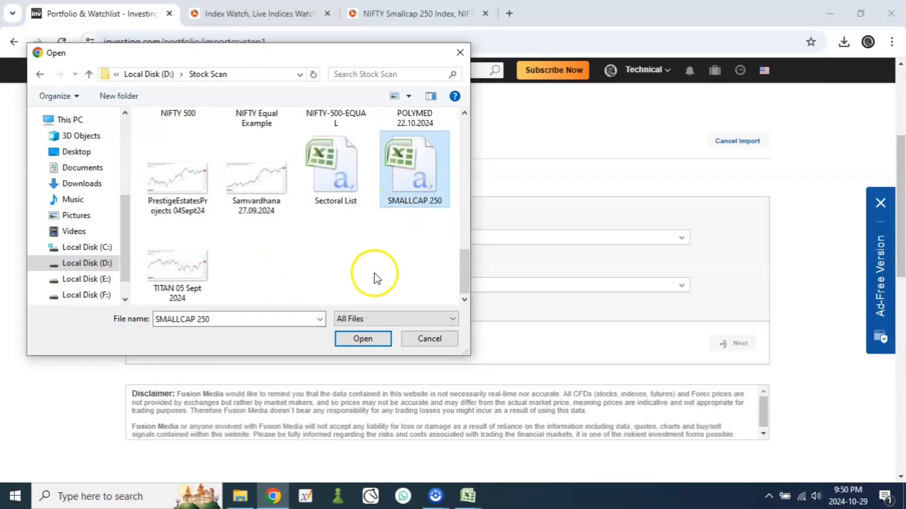
{"action": "left_click", "coordinate": [364, 340]}
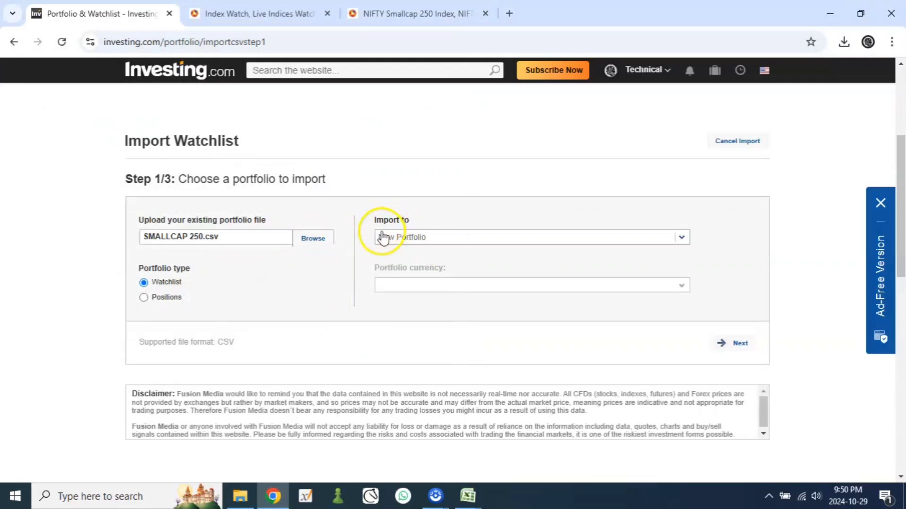
Step: Set the import destination to a new portfolio named SMALLCAP 250 and continue to the column selection
{"action": "left_click", "coordinate": [426, 235]}
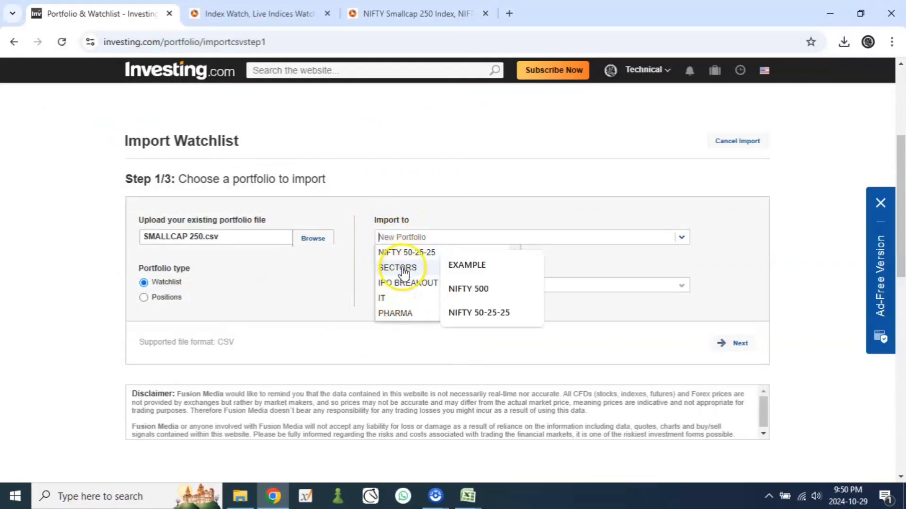
{"action": "scroll", "coordinate": [400, 297], "scroll_direction": "down", "scroll_amount": 1}
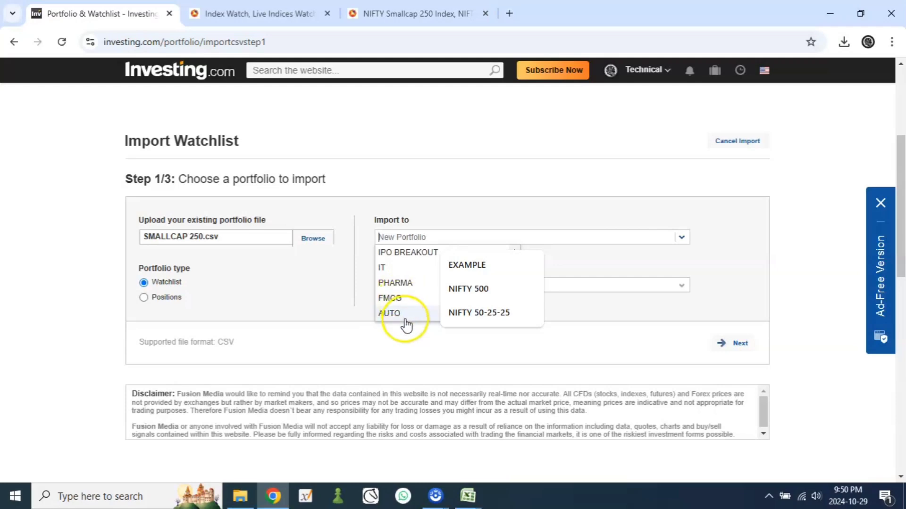
{"action": "left_click", "coordinate": [365, 239]}
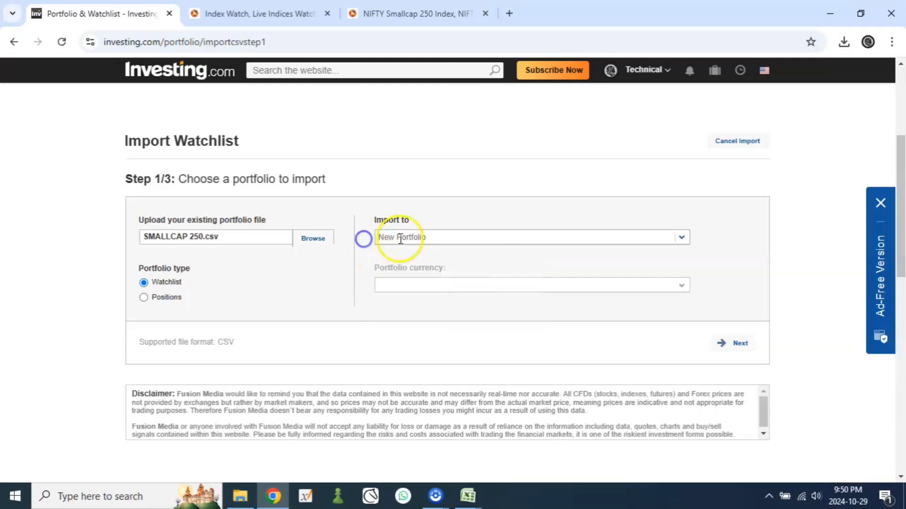
{"action": "left_click", "coordinate": [410, 237]}
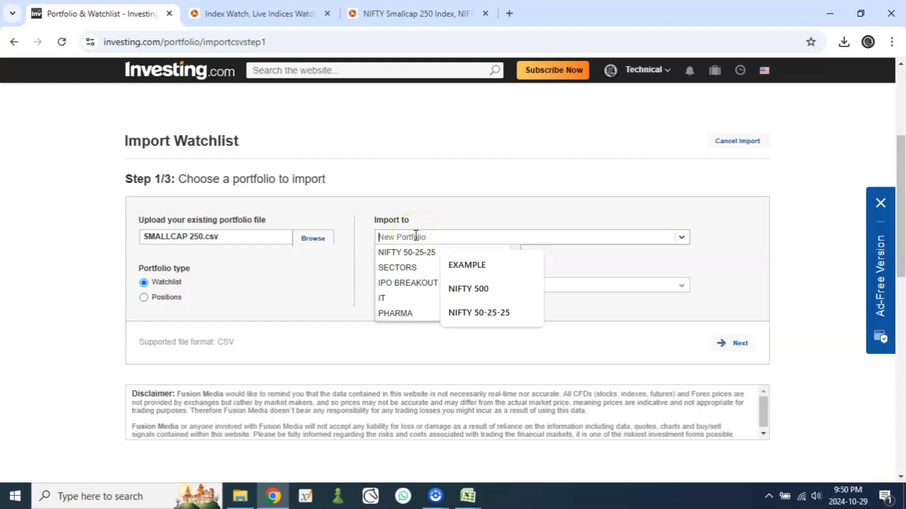
{"action": "type", "text": "SA"}
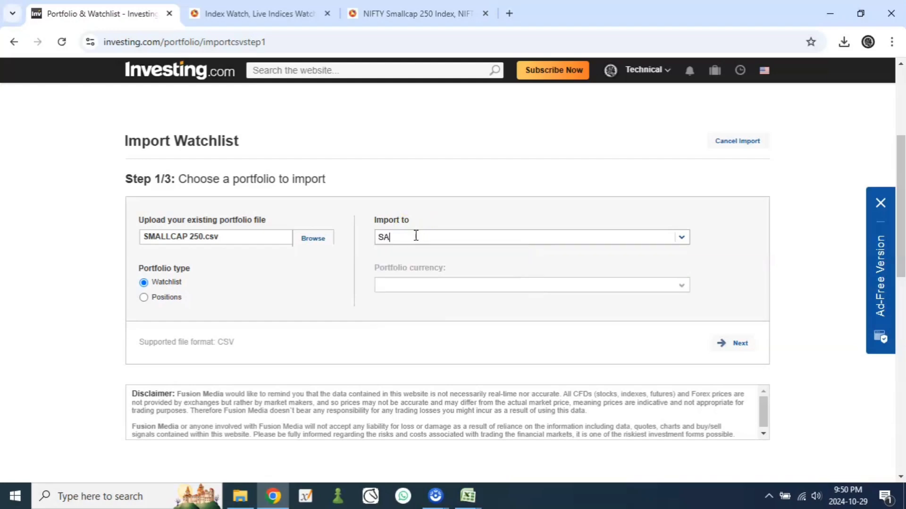
{"action": "key", "text": "BackSpace"}
{"action": "type", "text": "MALLCAP 250"}
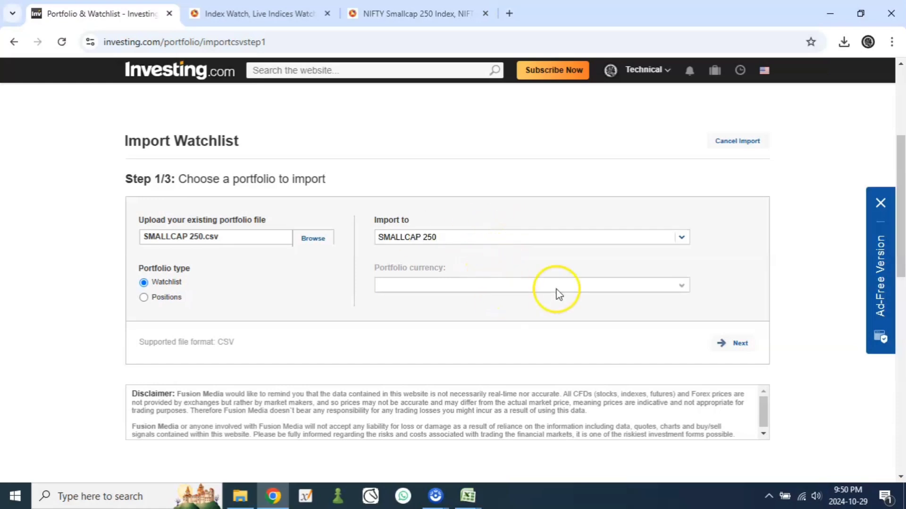
{"action": "left_click", "coordinate": [742, 345]}
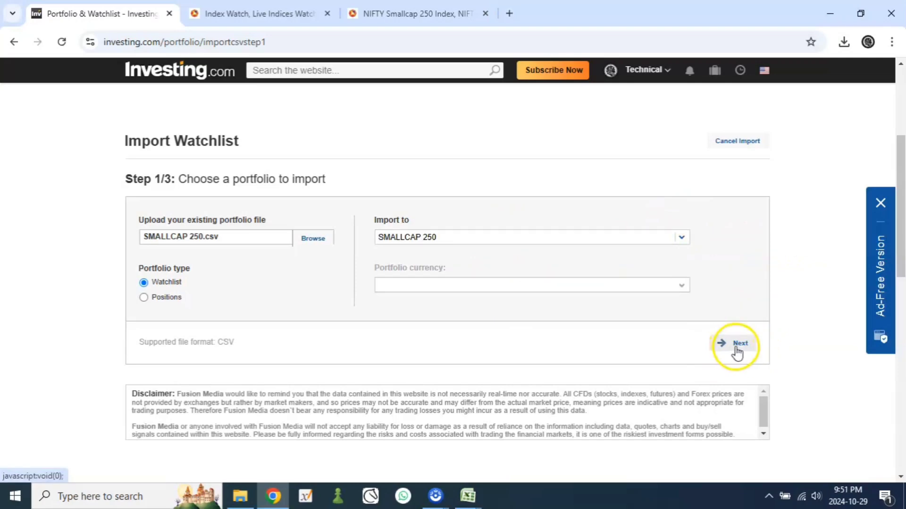
{"action": "left_click", "coordinate": [736, 347]}
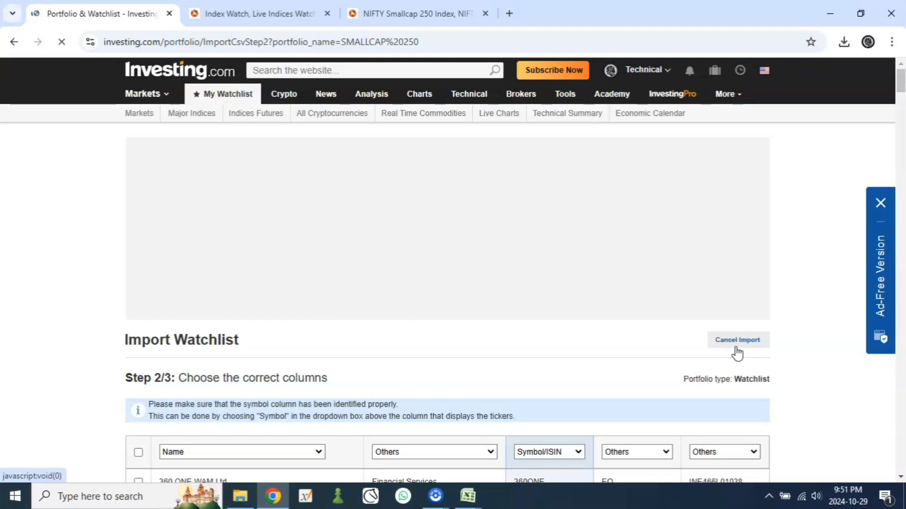
Step: Compare the import table's columns with the headings in the SMALLCAP 250 workbook in Excel, and return to the browser
{"action": "scroll", "coordinate": [629, 330], "scroll_direction": "down", "scroll_amount": 4}
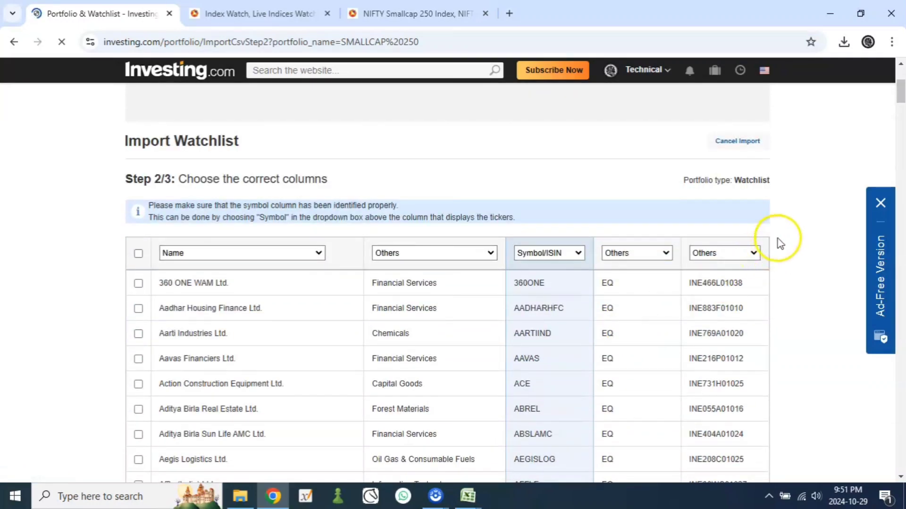
{"action": "scroll", "coordinate": [777, 239], "scroll_direction": "down", "scroll_amount": 1}
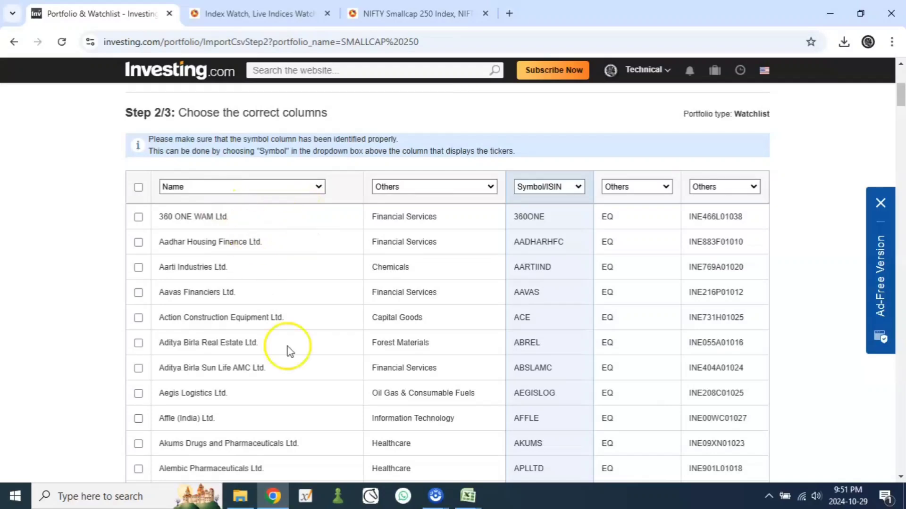
{"action": "left_click", "coordinate": [470, 499]}
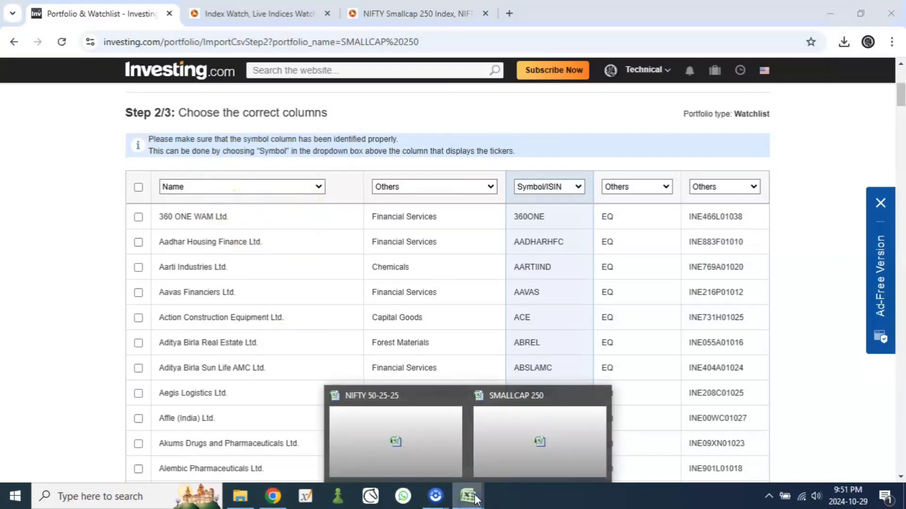
{"action": "left_click", "coordinate": [491, 472]}
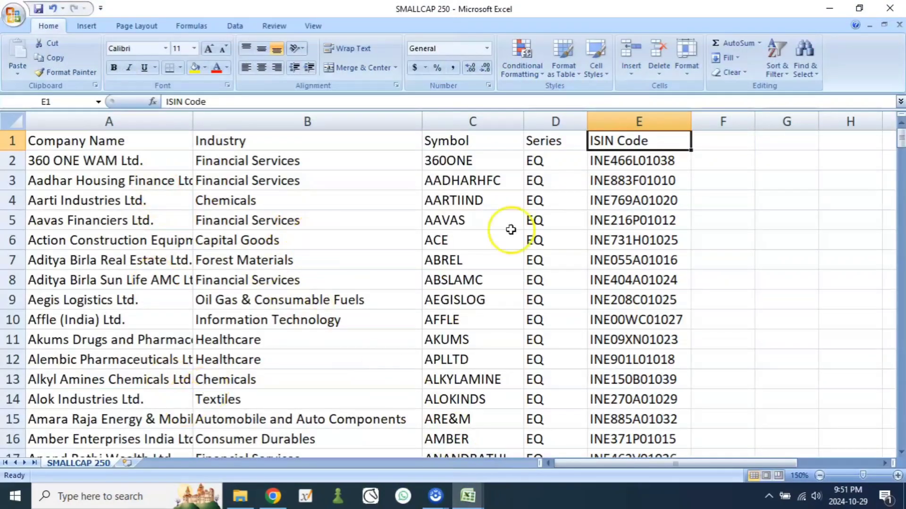
{"action": "left_click", "coordinate": [274, 497]}
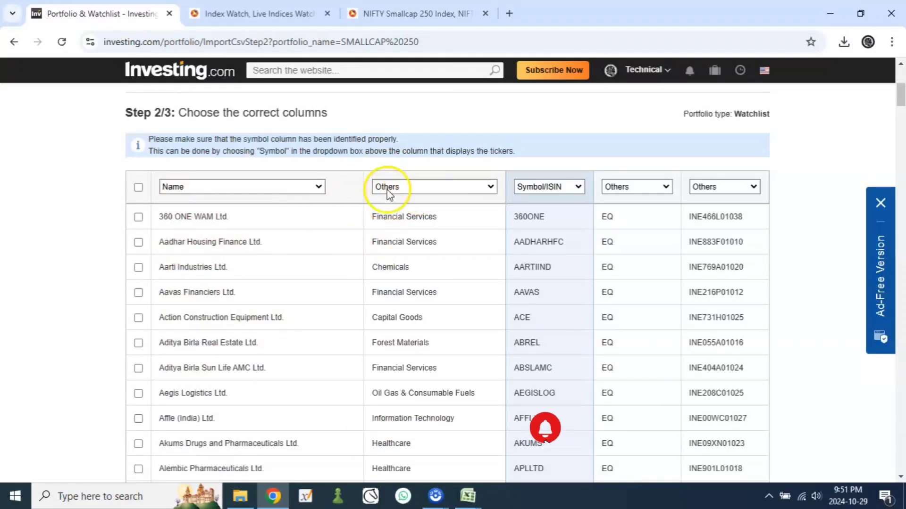
Step: Examine the column type options offered for the industry column of the import table
{"action": "left_click", "coordinate": [479, 188]}
{"action": "left_click", "coordinate": [479, 187]}
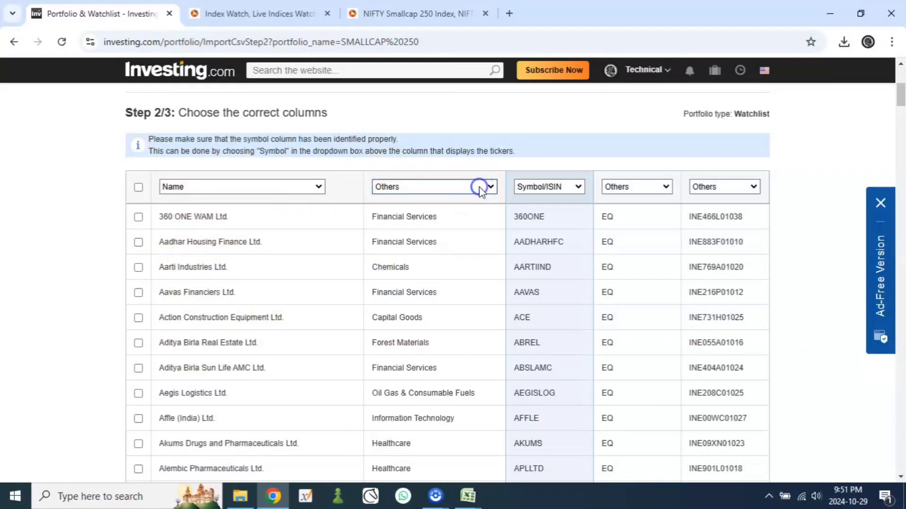
{"action": "left_click", "coordinate": [479, 187]}
{"action": "left_click", "coordinate": [480, 188]}
{"action": "left_click", "coordinate": [478, 189]}
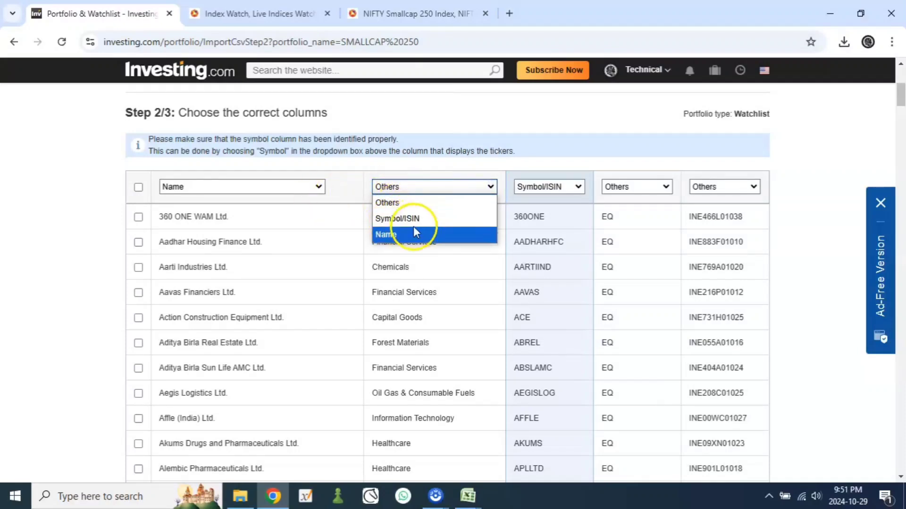
{"action": "left_click", "coordinate": [452, 165]}
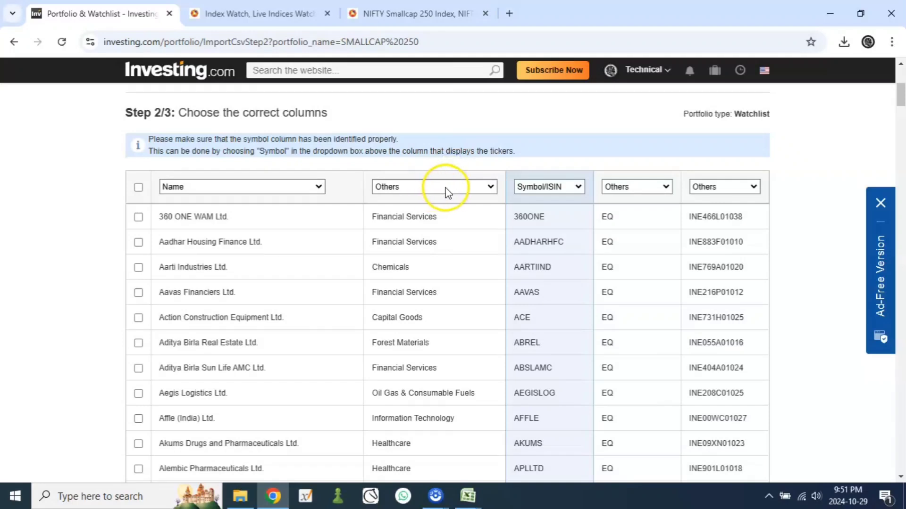
{"action": "left_click", "coordinate": [448, 191]}
{"action": "left_click", "coordinate": [445, 189]}
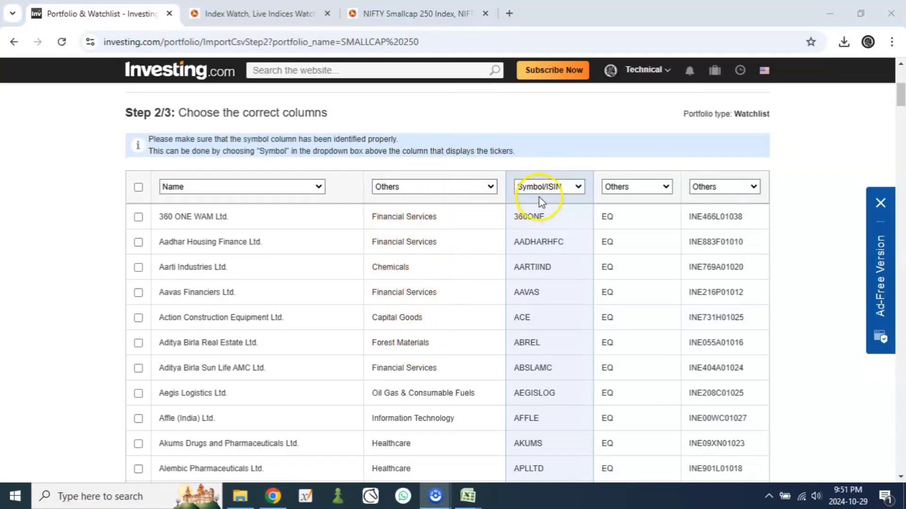
Step: Assign the Symbol/ISIN type to the column containing the ISIN codes instead of the ticker column
{"action": "left_click", "coordinate": [559, 188]}
{"action": "left_click", "coordinate": [555, 188]}
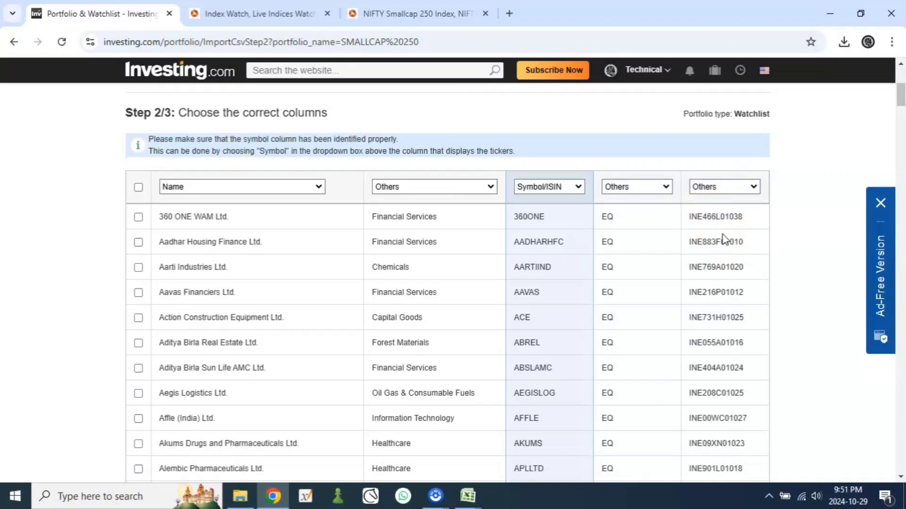
{"action": "left_click", "coordinate": [737, 191]}
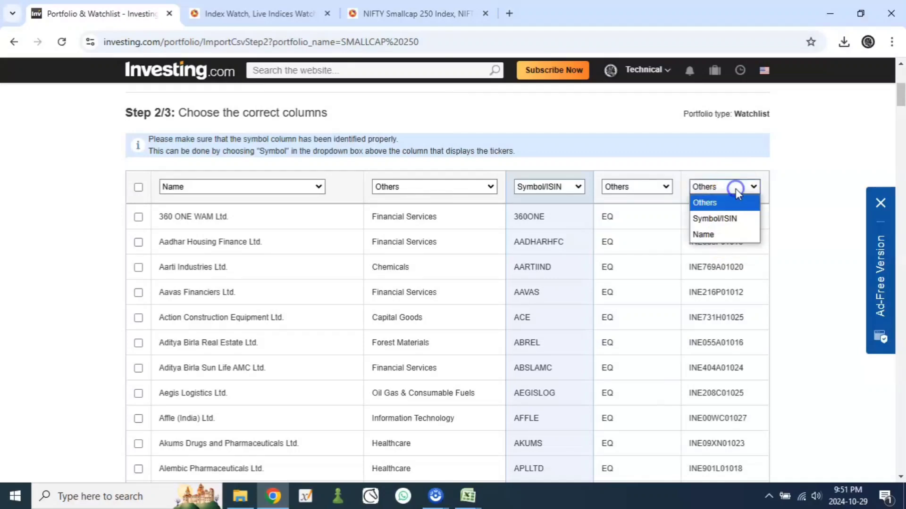
{"action": "left_click", "coordinate": [735, 218]}
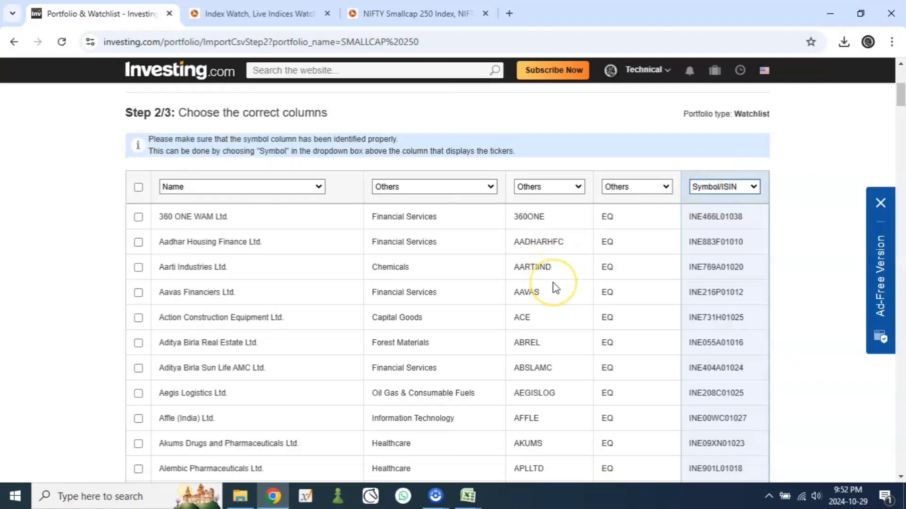
Step: Look through the whole import list, checking the company names, tickers and ISIN codes down to the last stock
{"action": "scroll", "coordinate": [555, 287], "scroll_direction": "down", "scroll_amount": 5}
{"action": "scroll", "coordinate": [555, 287], "scroll_direction": "down", "scroll_amount": 10}
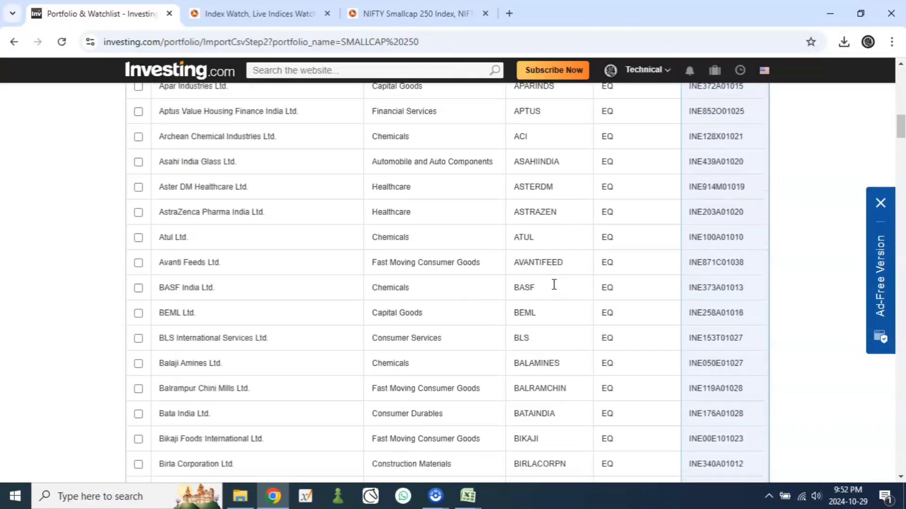
{"action": "scroll", "coordinate": [633, 270], "scroll_direction": "down", "scroll_amount": 8}
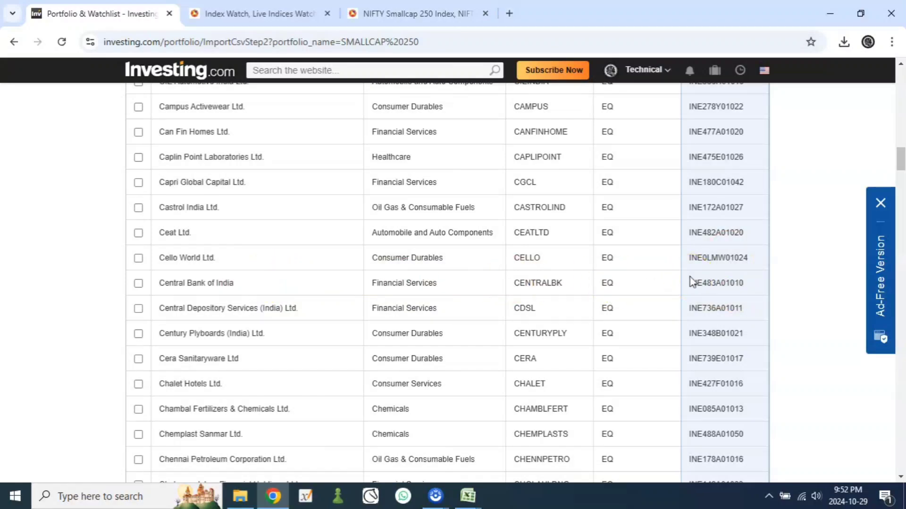
{"action": "scroll", "coordinate": [572, 317], "scroll_direction": "down", "scroll_amount": 17}
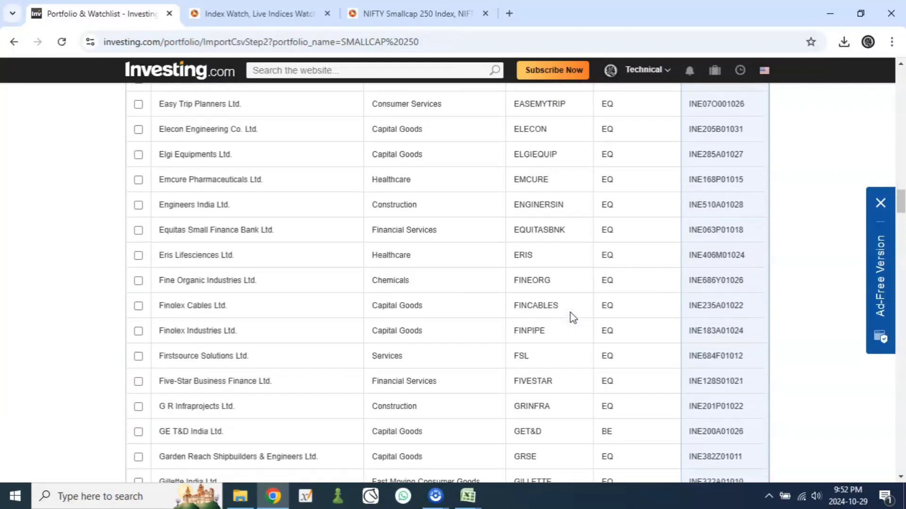
{"action": "scroll", "coordinate": [572, 317], "scroll_direction": "down", "scroll_amount": 20}
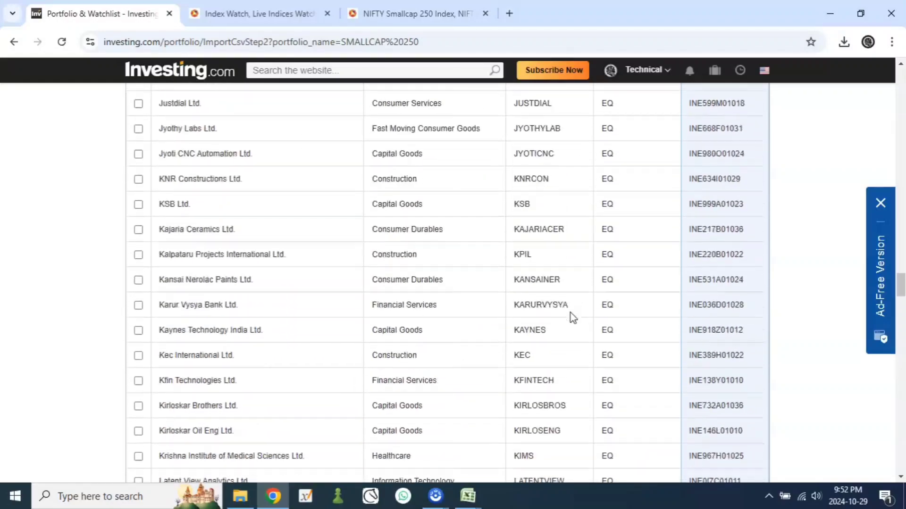
{"action": "scroll", "coordinate": [572, 317], "scroll_direction": "down", "scroll_amount": 20}
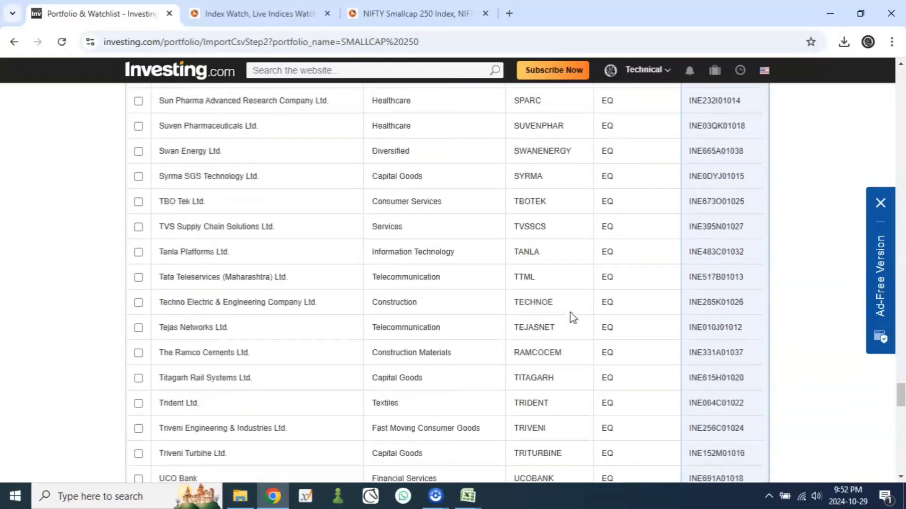
{"action": "scroll", "coordinate": [572, 317], "scroll_direction": "down", "scroll_amount": 12}
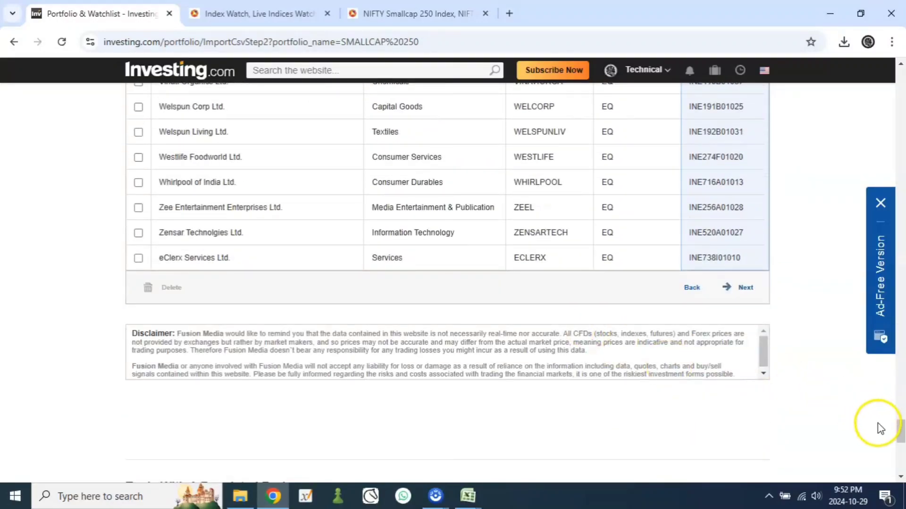
Step: Select all the stocks in the import table and continue to the ticker confirmation stage
{"action": "left_click_drag", "start_coordinate": [900, 431], "coordinate": [901, 84]}
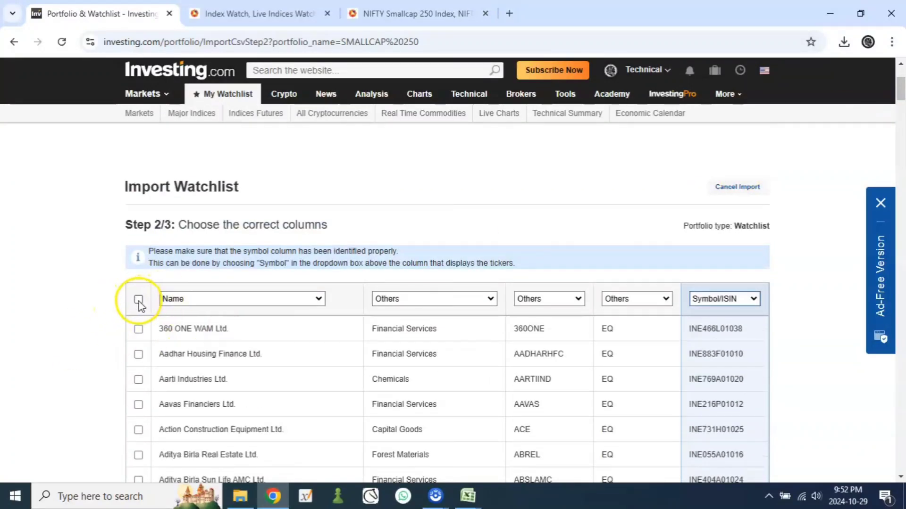
{"action": "left_click", "coordinate": [138, 300]}
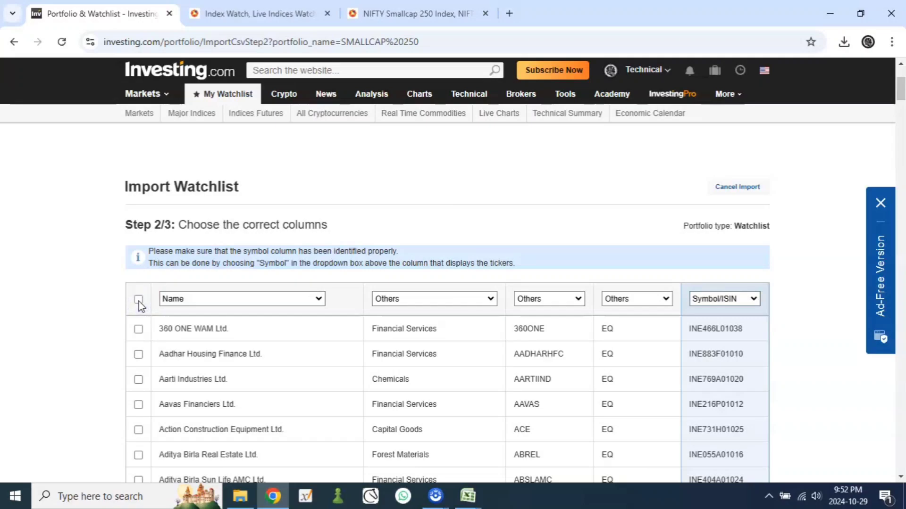
{"action": "left_click", "coordinate": [138, 300]}
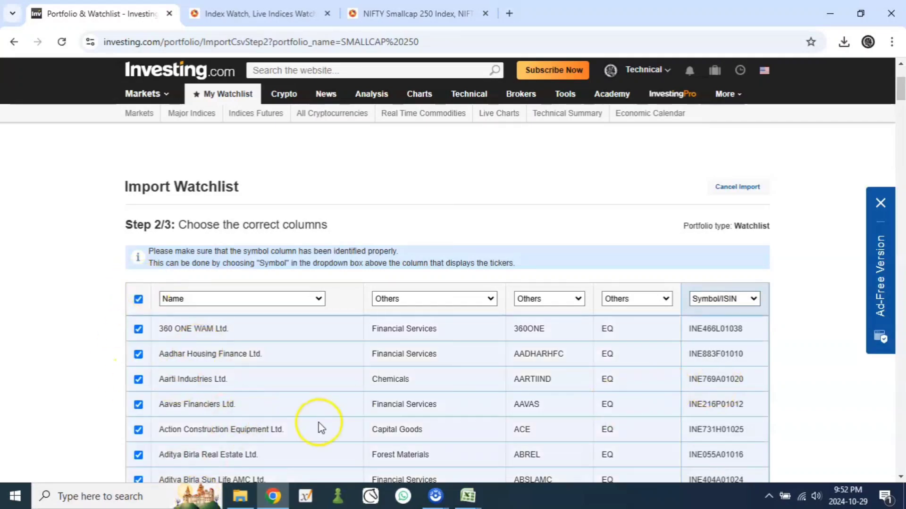
{"action": "scroll", "coordinate": [326, 425], "scroll_direction": "down", "scroll_amount": 20}
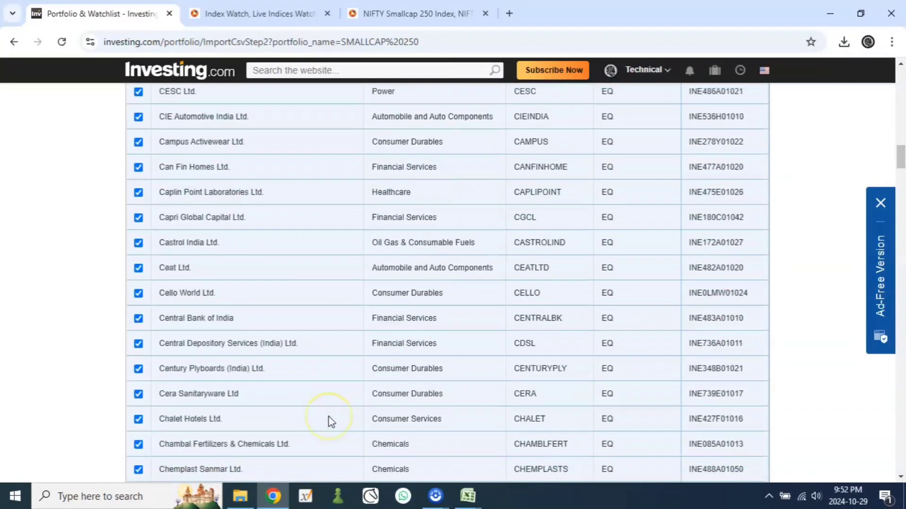
{"action": "scroll", "coordinate": [330, 422], "scroll_direction": "down", "scroll_amount": 20}
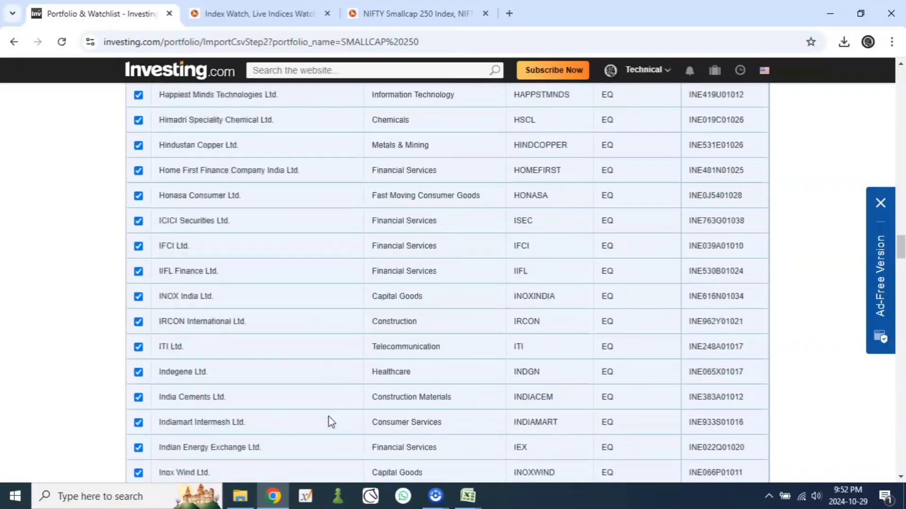
{"action": "scroll", "coordinate": [330, 421], "scroll_direction": "down", "scroll_amount": 16}
{"action": "left_click_drag", "start_coordinate": [900, 297], "coordinate": [901, 441]}
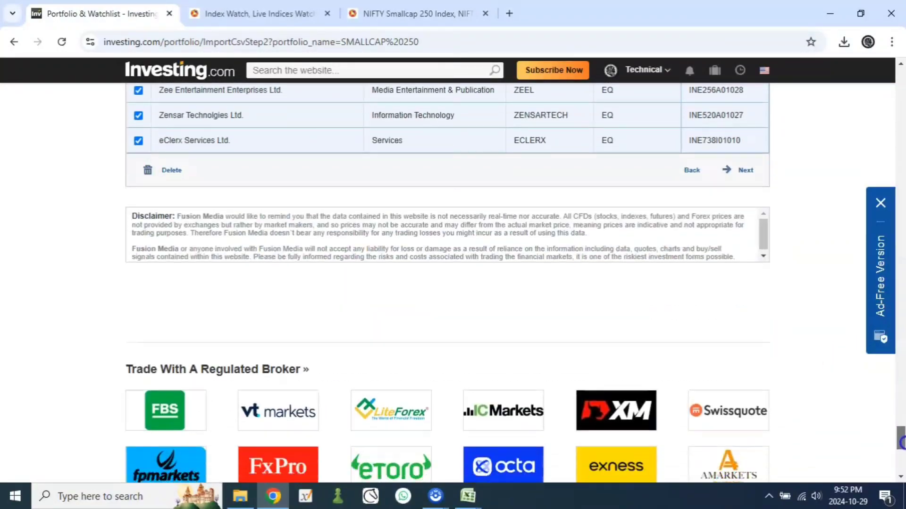
{"action": "left_click", "coordinate": [741, 182]}
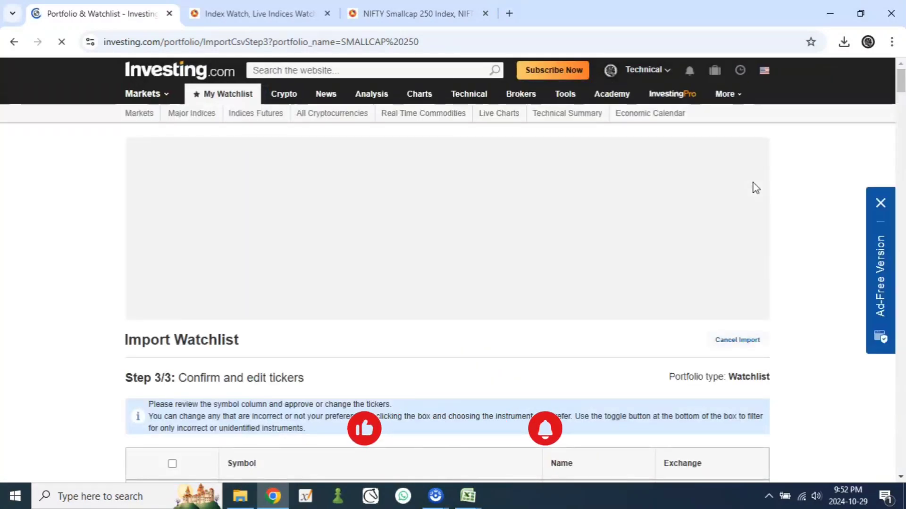
Step: Review the matched symbols, company names and NSE or BSE exchanges in the ticker confirmation list down to the last stock
{"action": "scroll", "coordinate": [729, 267], "scroll_direction": "down", "scroll_amount": 3}
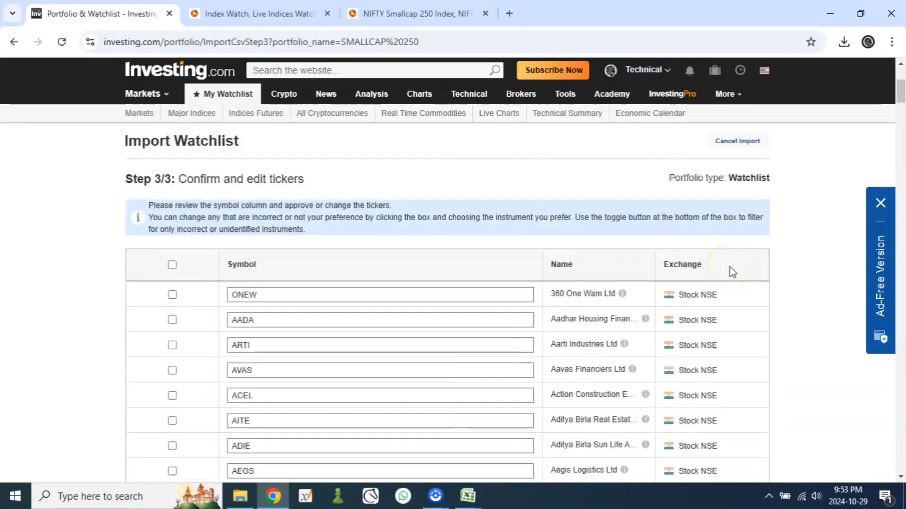
{"action": "scroll", "coordinate": [576, 323], "scroll_direction": "down", "scroll_amount": 1}
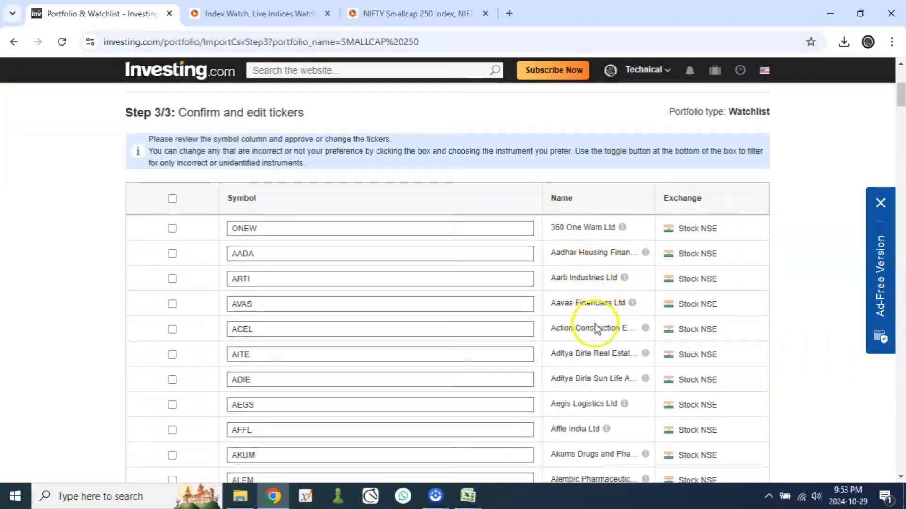
{"action": "scroll", "coordinate": [598, 327], "scroll_direction": "up", "scroll_amount": 1}
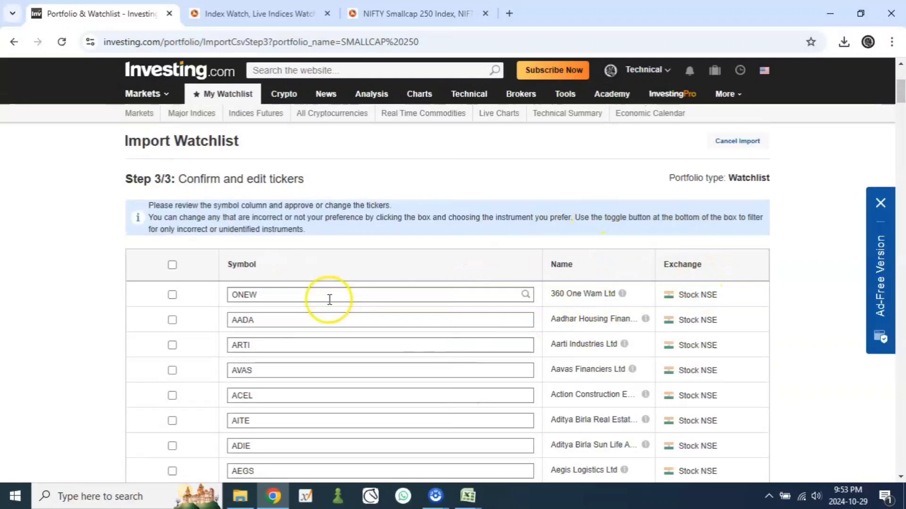
{"action": "scroll", "coordinate": [330, 299], "scroll_direction": "down", "scroll_amount": 2}
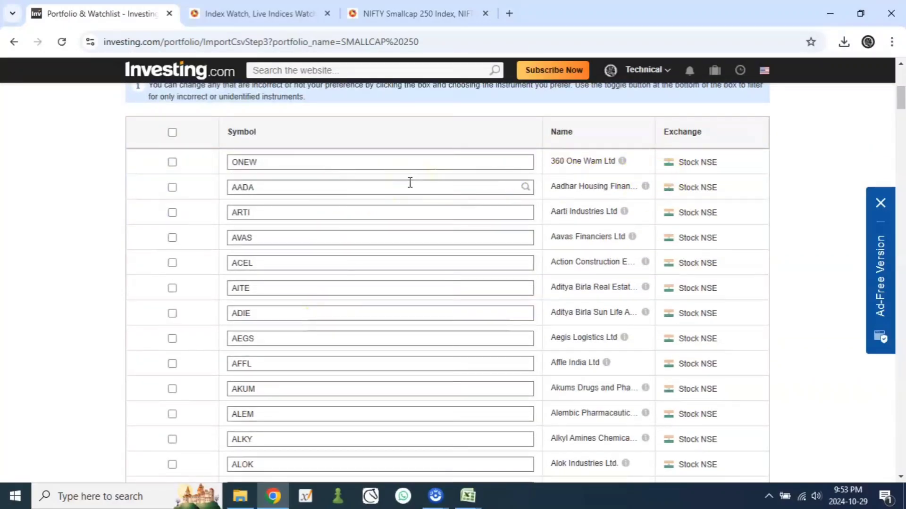
{"action": "left_click", "coordinate": [382, 166]}
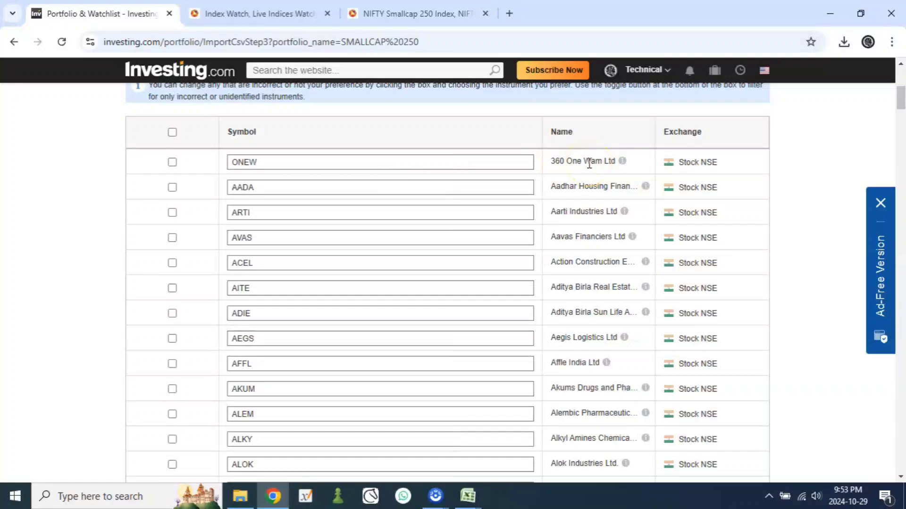
{"action": "scroll", "coordinate": [589, 164], "scroll_direction": "up", "scroll_amount": 3}
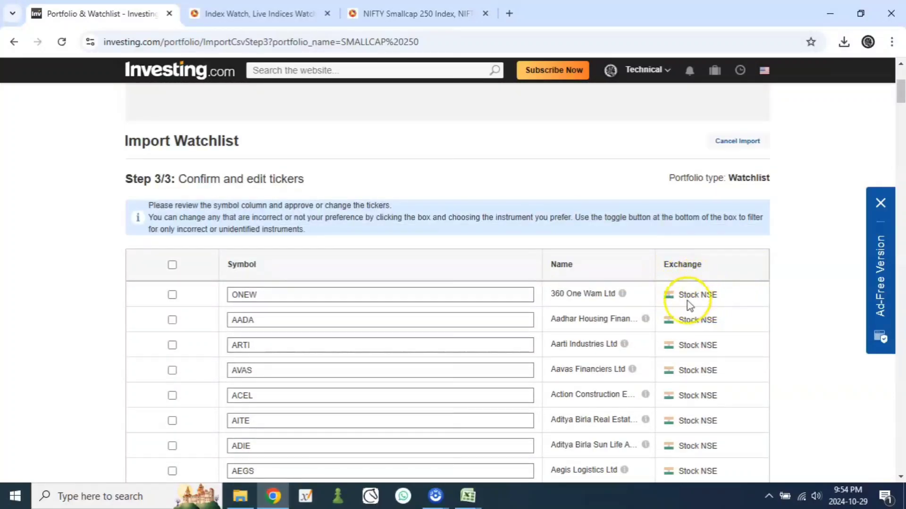
{"action": "scroll", "coordinate": [684, 349], "scroll_direction": "down", "scroll_amount": 7}
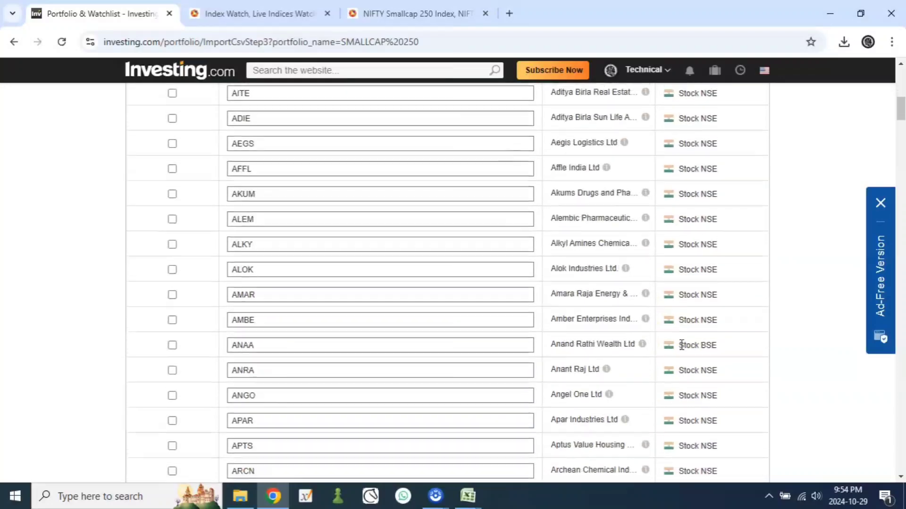
{"action": "scroll", "coordinate": [682, 346], "scroll_direction": "down", "scroll_amount": 8}
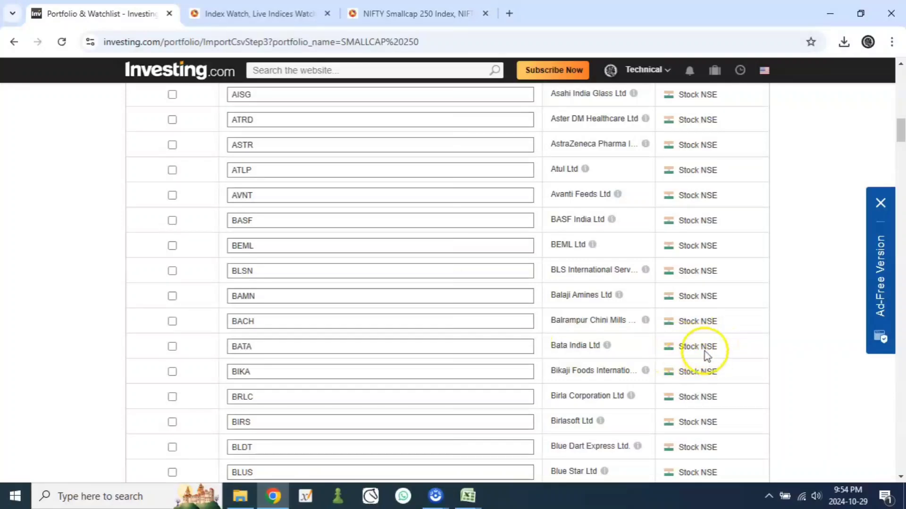
{"action": "scroll", "coordinate": [703, 354], "scroll_direction": "down", "scroll_amount": 7}
{"action": "scroll", "coordinate": [671, 363], "scroll_direction": "down", "scroll_amount": 20}
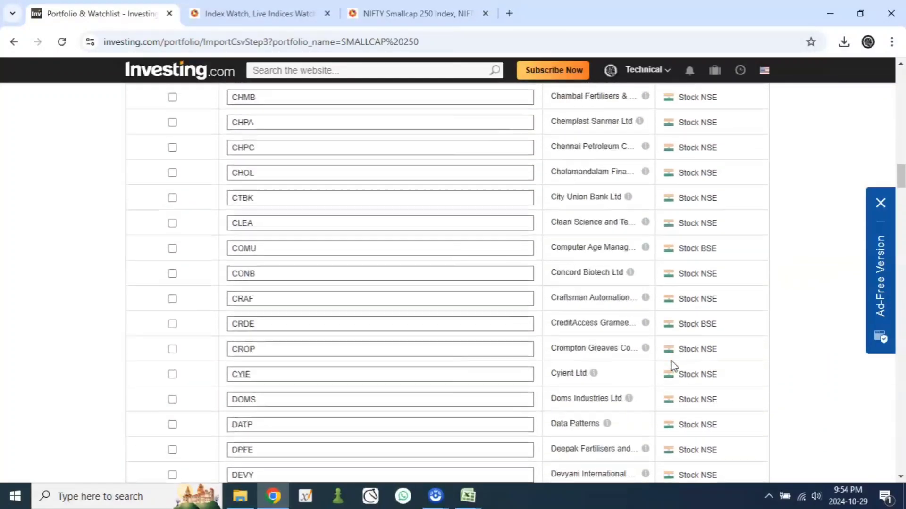
{"action": "scroll", "coordinate": [672, 362], "scroll_direction": "down", "scroll_amount": 20}
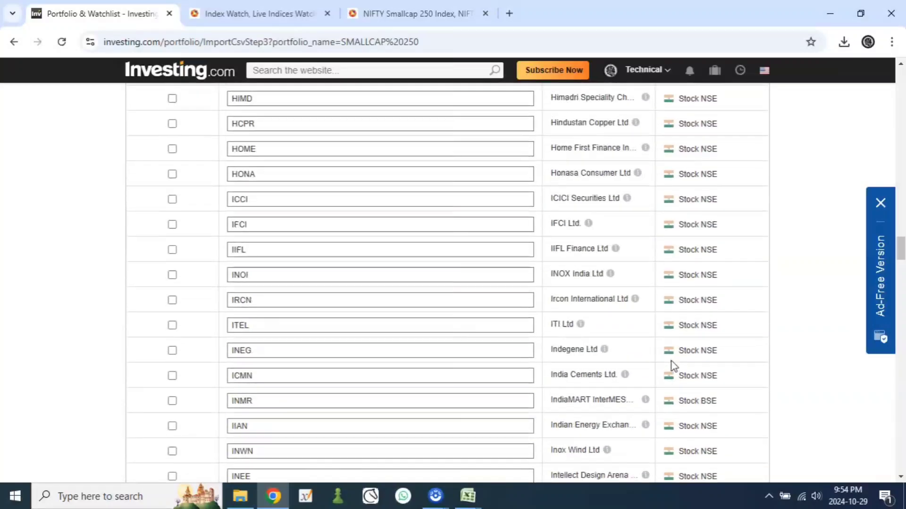
{"action": "scroll", "coordinate": [672, 362], "scroll_direction": "down", "scroll_amount": 20}
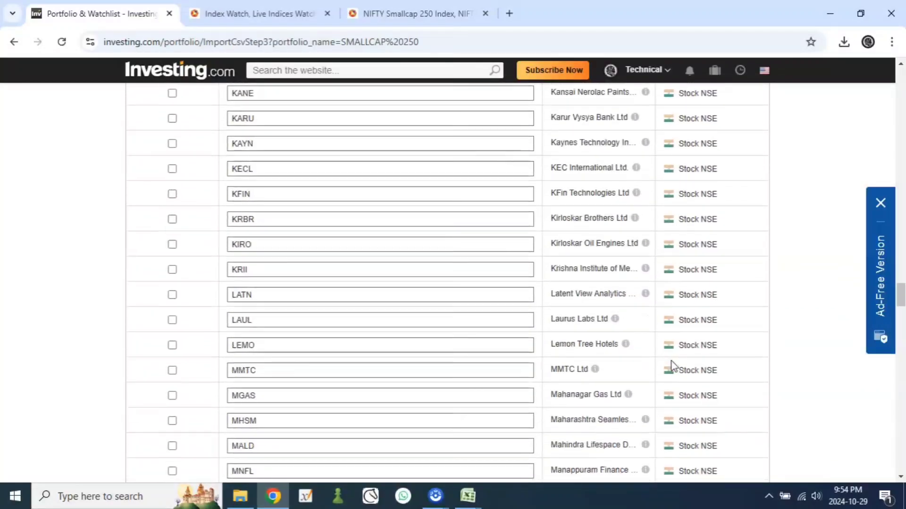
{"action": "scroll", "coordinate": [671, 361], "scroll_direction": "down", "scroll_amount": 20}
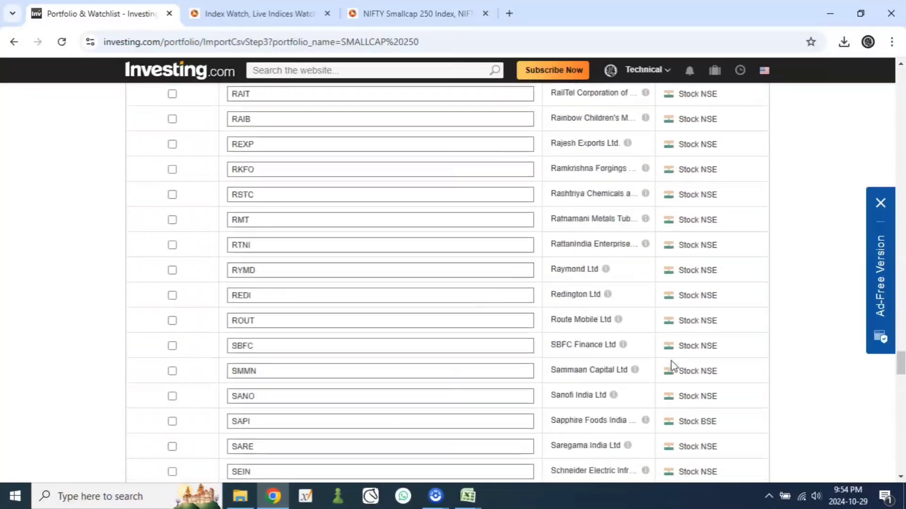
{"action": "scroll", "coordinate": [672, 362], "scroll_direction": "down", "scroll_amount": 14}
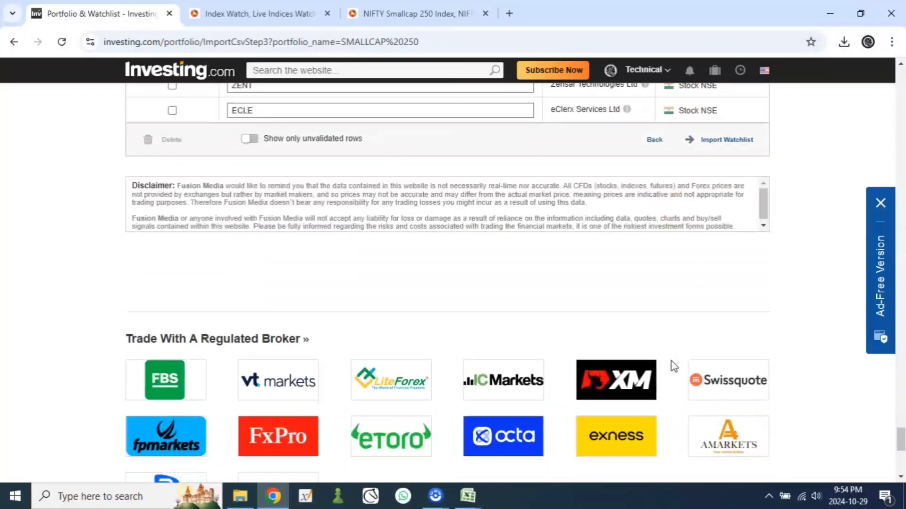
{"action": "scroll", "coordinate": [672, 361], "scroll_direction": "up", "scroll_amount": 2}
{"action": "scroll", "coordinate": [671, 361], "scroll_direction": "up", "scroll_amount": 20}
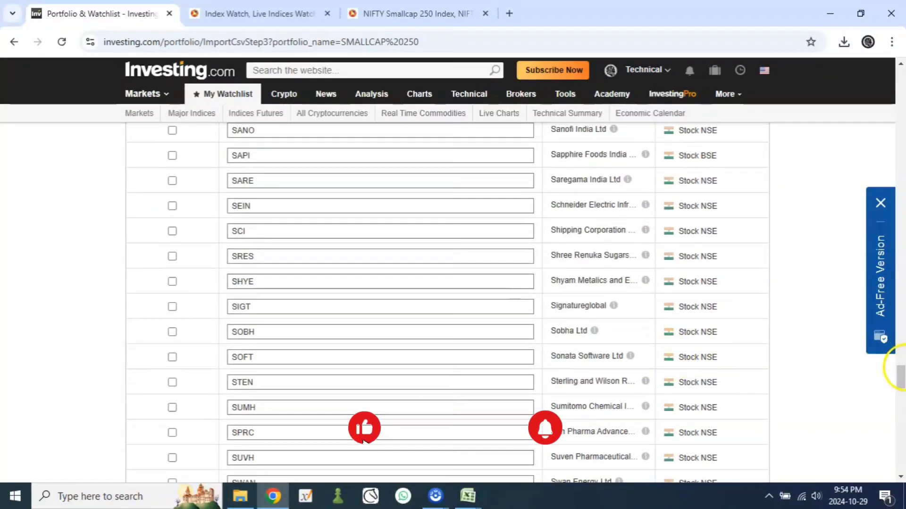
Step: Select every row in the ticker confirmation list and request the watchlist import
{"action": "left_click_drag", "start_coordinate": [901, 372], "coordinate": [902, 76]}
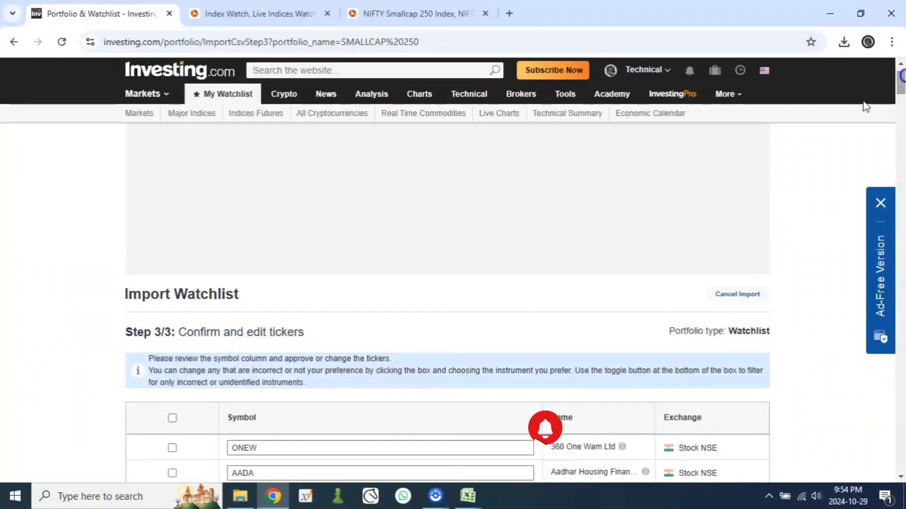
{"action": "left_click", "coordinate": [173, 419]}
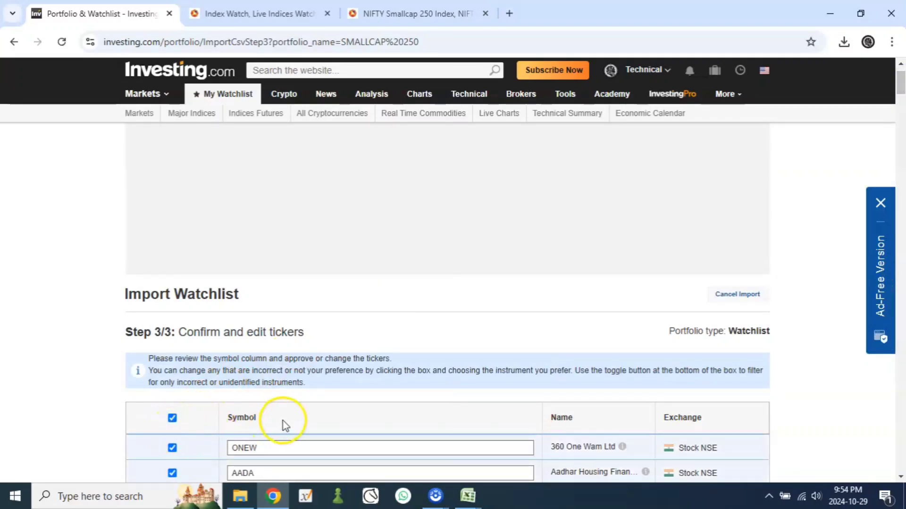
{"action": "scroll", "coordinate": [284, 422], "scroll_direction": "down", "scroll_amount": 20}
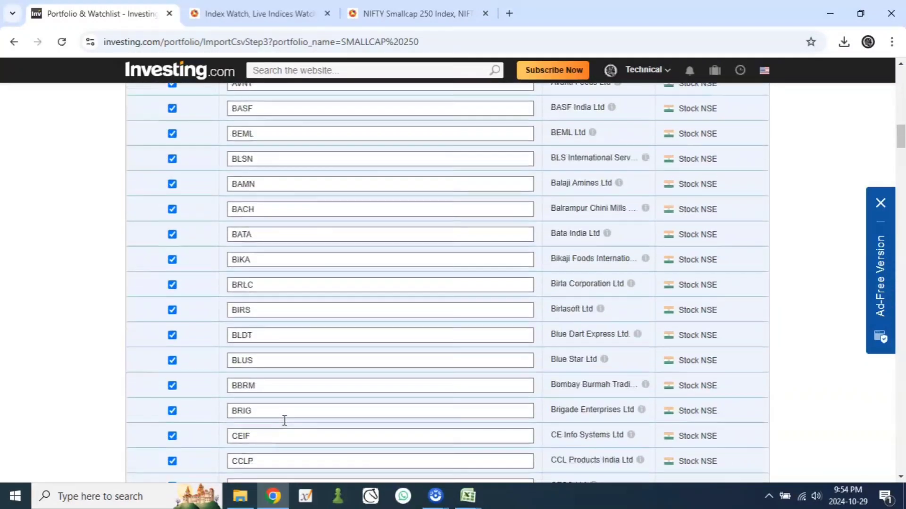
{"action": "scroll", "coordinate": [284, 420], "scroll_direction": "down", "scroll_amount": 20}
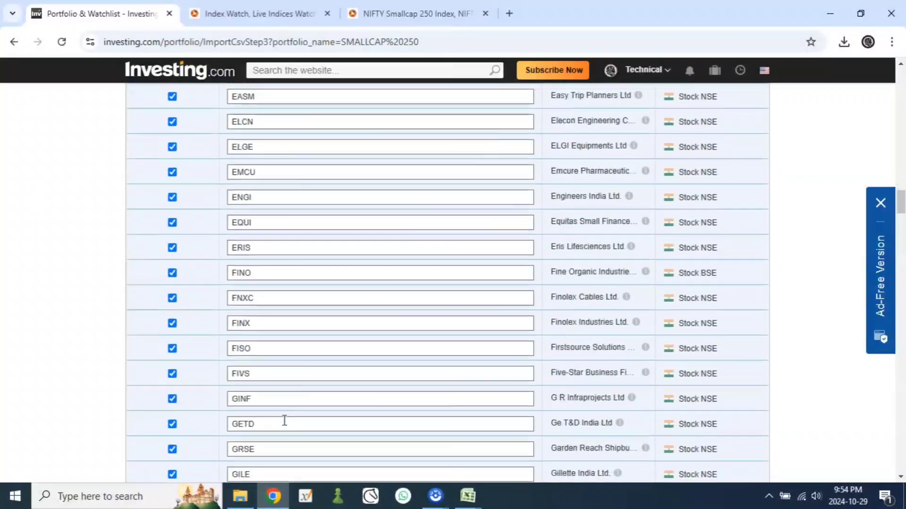
{"action": "scroll", "coordinate": [284, 420], "scroll_direction": "down", "scroll_amount": 15}
{"action": "left_click", "coordinate": [902, 260]}
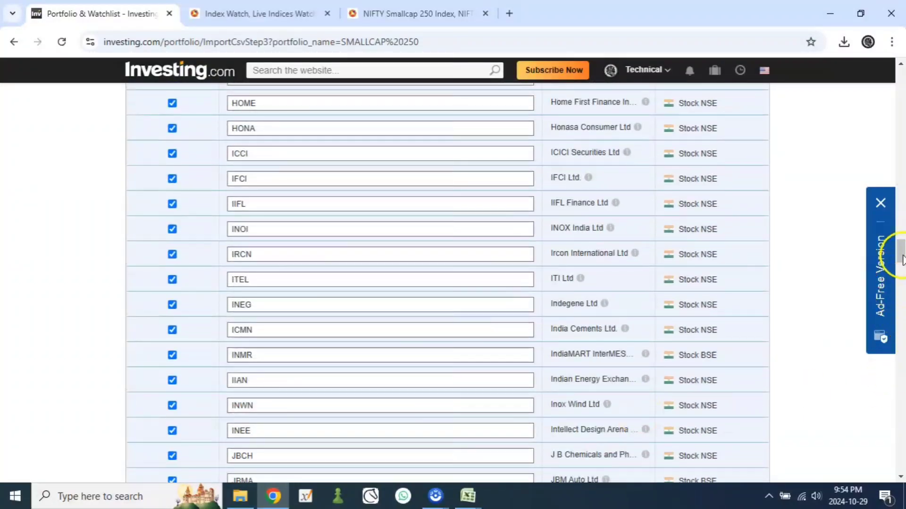
{"action": "left_click_drag", "start_coordinate": [902, 259], "coordinate": [835, 404]}
{"action": "left_click", "coordinate": [725, 357]}
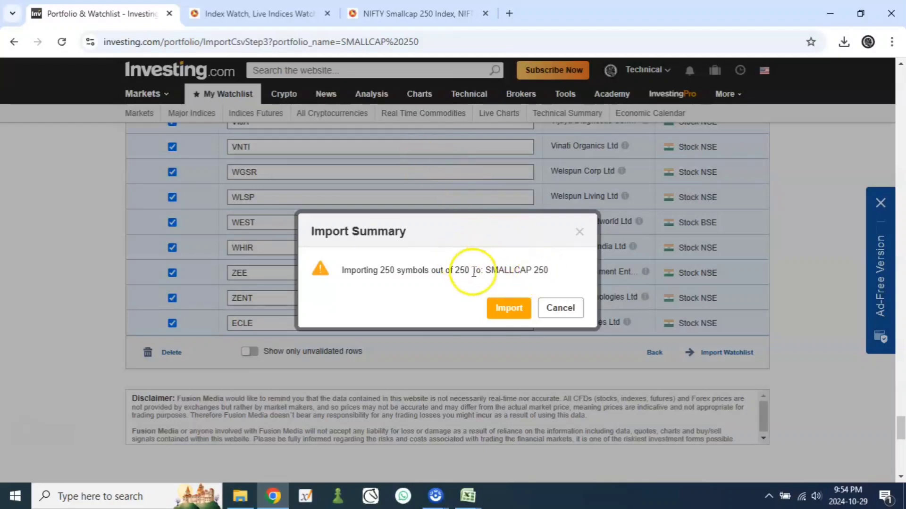
Step: Confirm the import of the symbols into SMALLCAP 250 and keep waiting for the unresponsive page
{"action": "left_click_drag", "start_coordinate": [488, 267], "coordinate": [554, 269]}
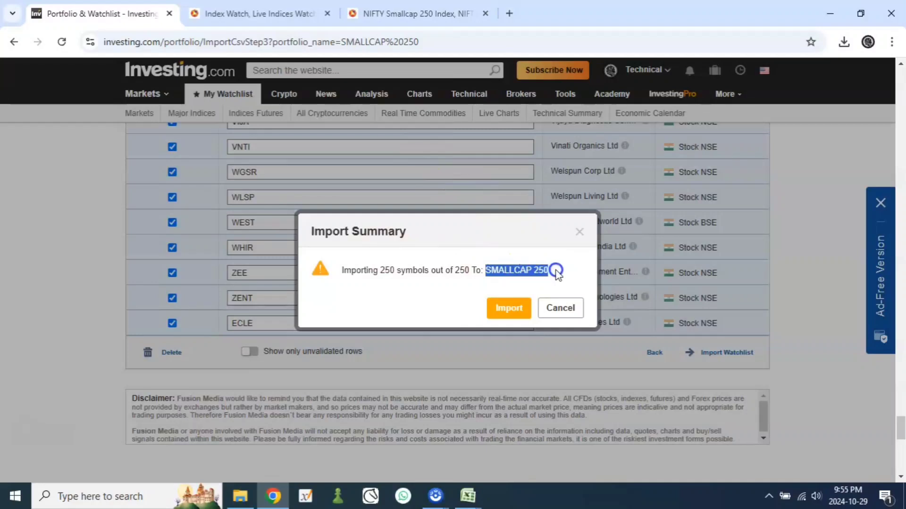
{"action": "left_click", "coordinate": [507, 311]}
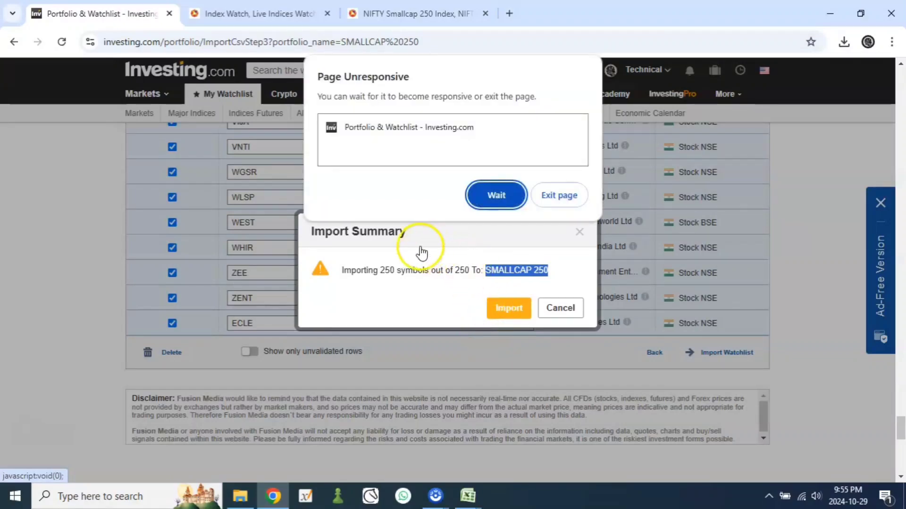
{"action": "left_click", "coordinate": [493, 196]}
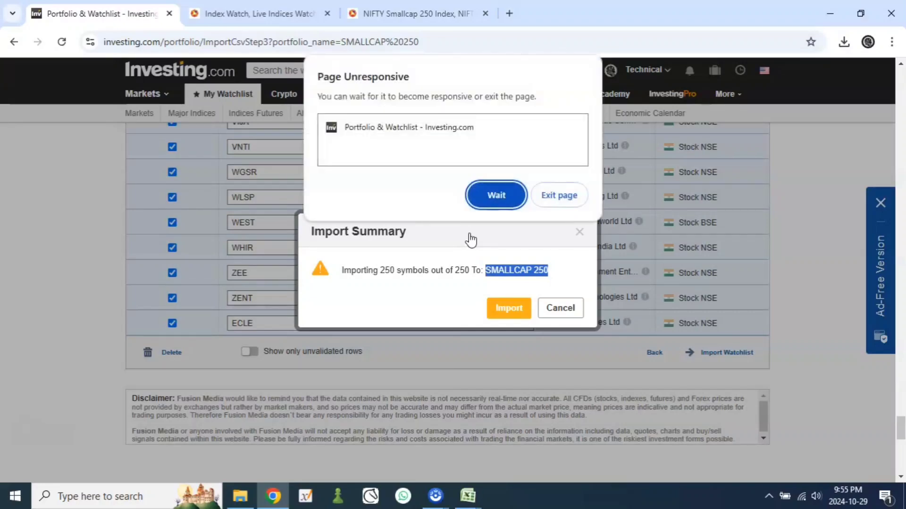
{"action": "left_click", "coordinate": [489, 203]}
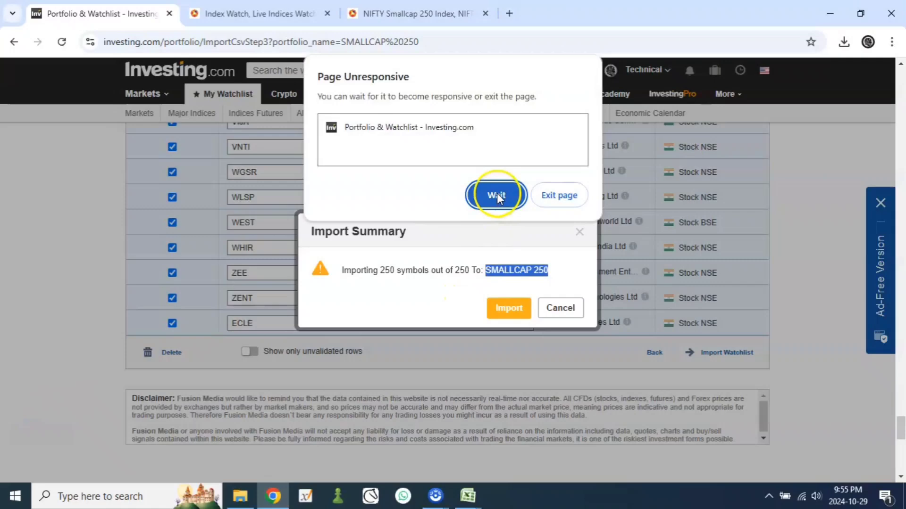
Step: Exit the unresponsive page, close it and the NSE India pages, and reopen Investing.com from a fresh browser page
{"action": "left_click", "coordinate": [562, 195]}
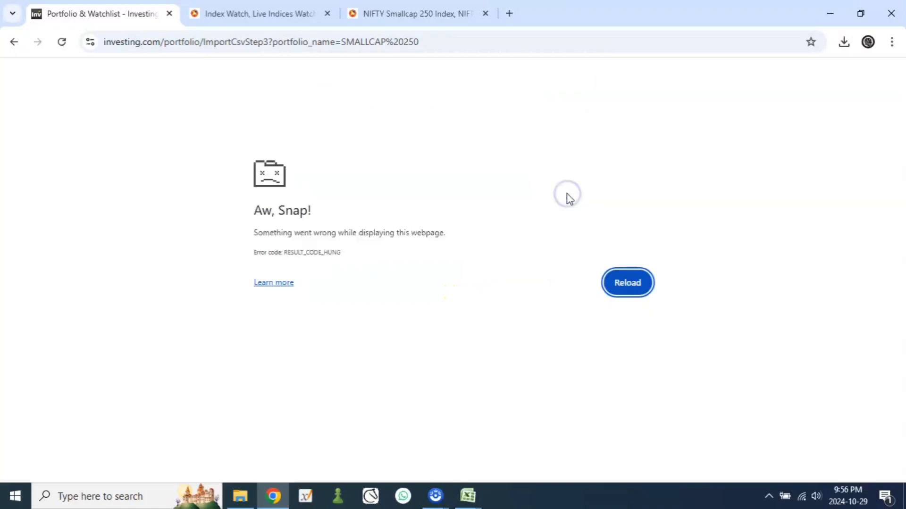
{"action": "left_click", "coordinate": [169, 13]}
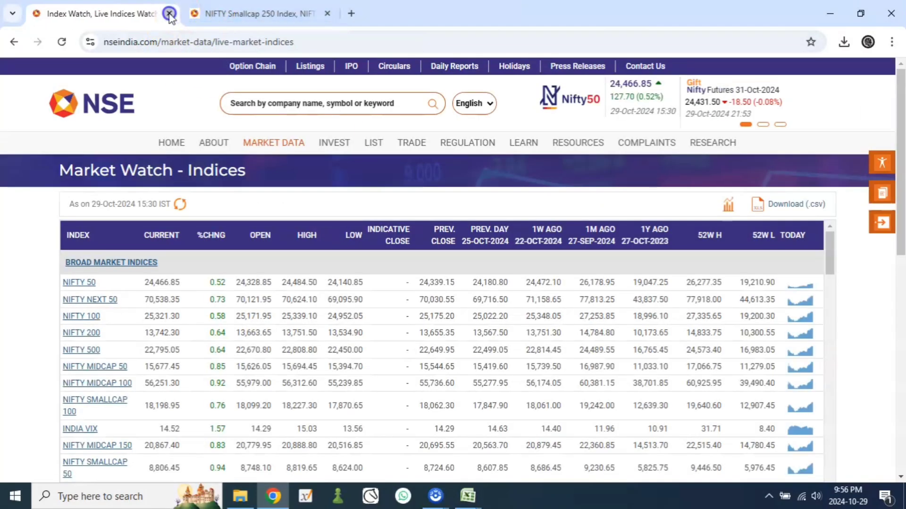
{"action": "left_click", "coordinate": [172, 14]}
{"action": "left_click", "coordinate": [171, 13]}
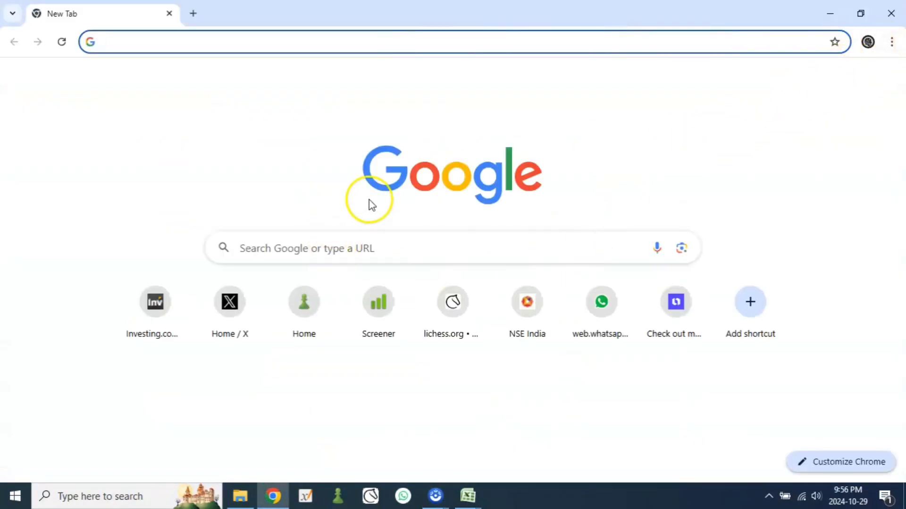
{"action": "left_click", "coordinate": [162, 321]}
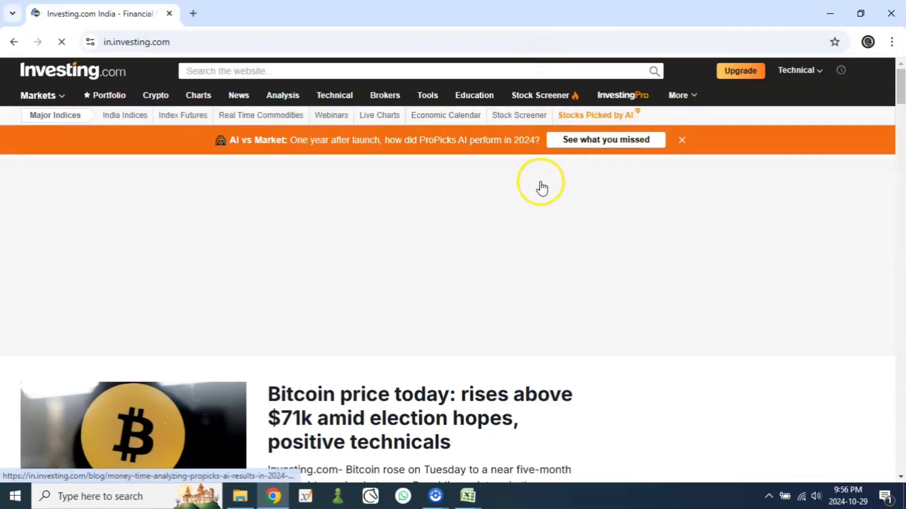
Step: Open the My Watchlists page and look through the SMALLCAP 250 stocks down to the last entry and back
{"action": "mouse_move", "coordinate": [789, 73]}
{"action": "left_click", "coordinate": [740, 93]}
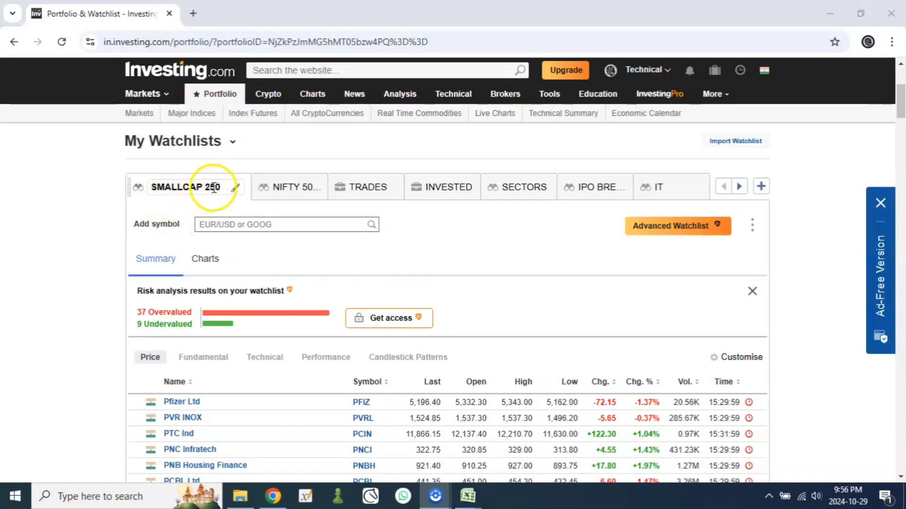
{"action": "scroll", "coordinate": [330, 261], "scroll_direction": "down", "scroll_amount": 5}
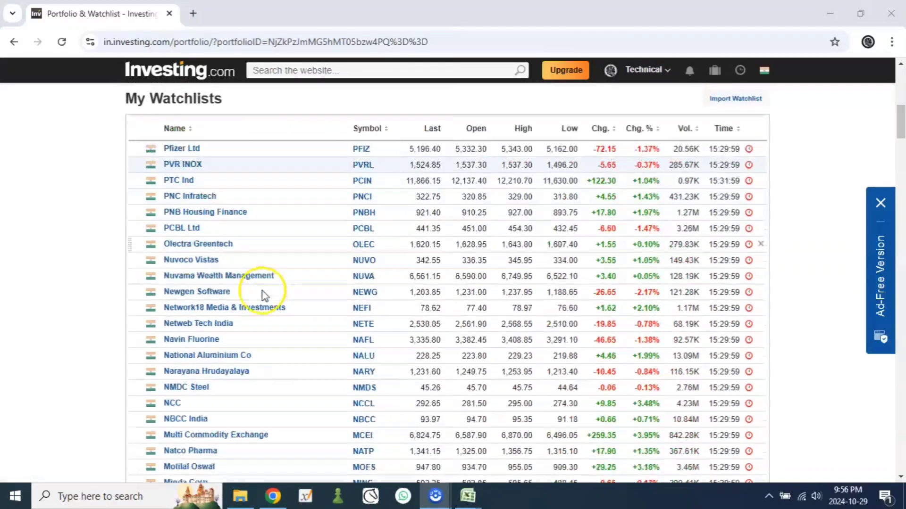
{"action": "scroll", "coordinate": [197, 271], "scroll_direction": "down", "scroll_amount": 4}
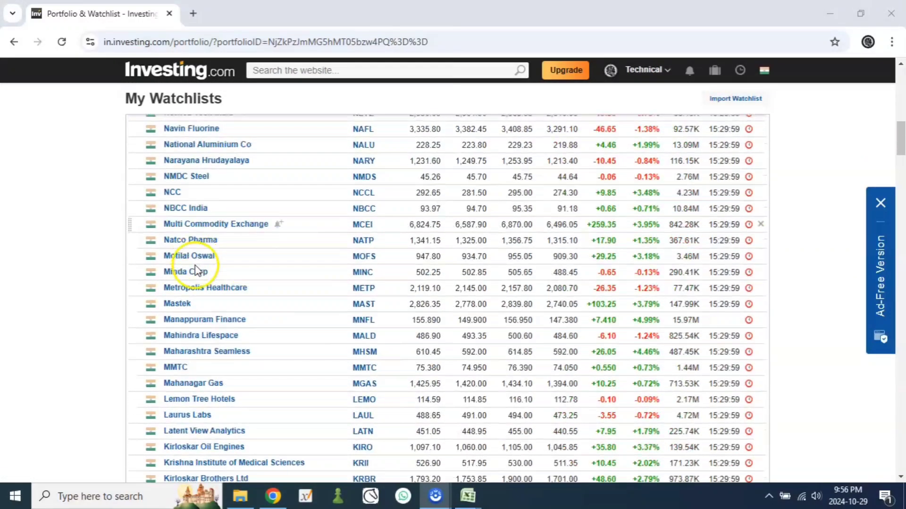
{"action": "scroll", "coordinate": [197, 272], "scroll_direction": "down", "scroll_amount": 20}
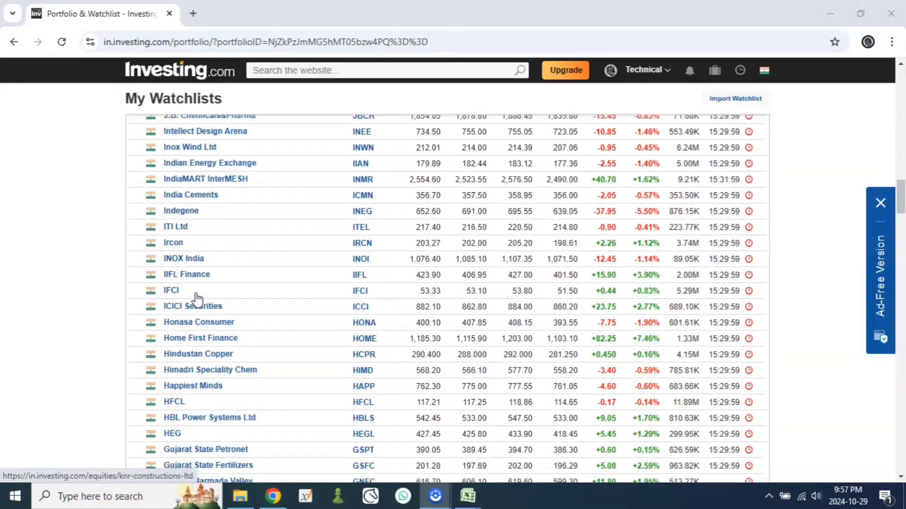
{"action": "scroll", "coordinate": [198, 300], "scroll_direction": "down", "scroll_amount": 20}
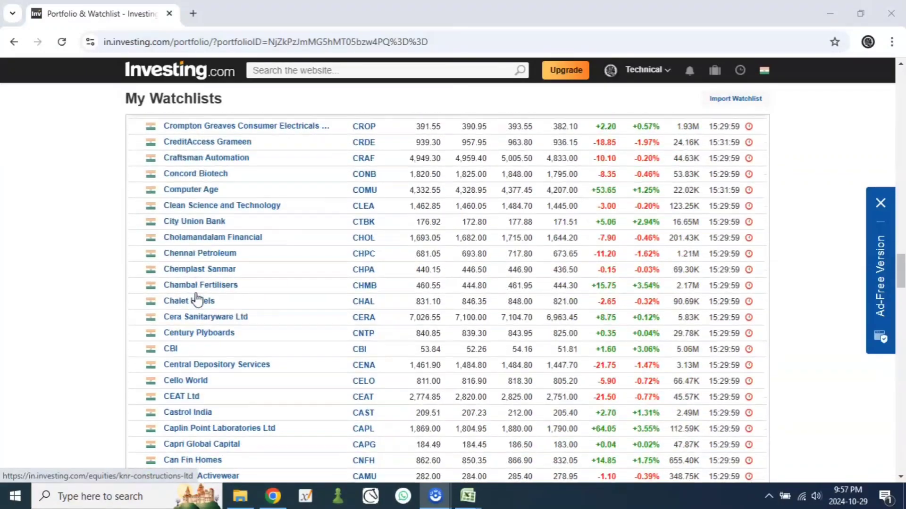
{"action": "scroll", "coordinate": [197, 300], "scroll_direction": "down", "scroll_amount": 18}
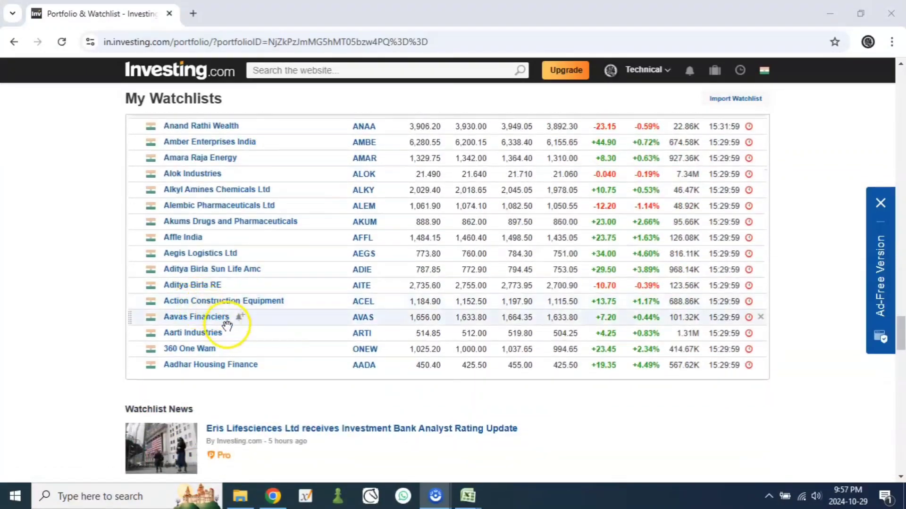
{"action": "scroll", "coordinate": [226, 326], "scroll_direction": "up", "scroll_amount": 20}
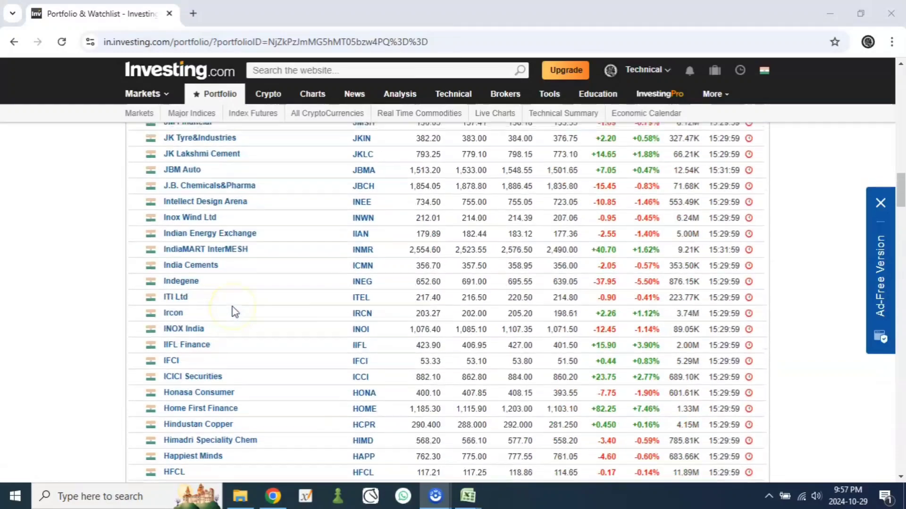
{"action": "scroll", "coordinate": [235, 312], "scroll_direction": "up", "scroll_amount": 20}
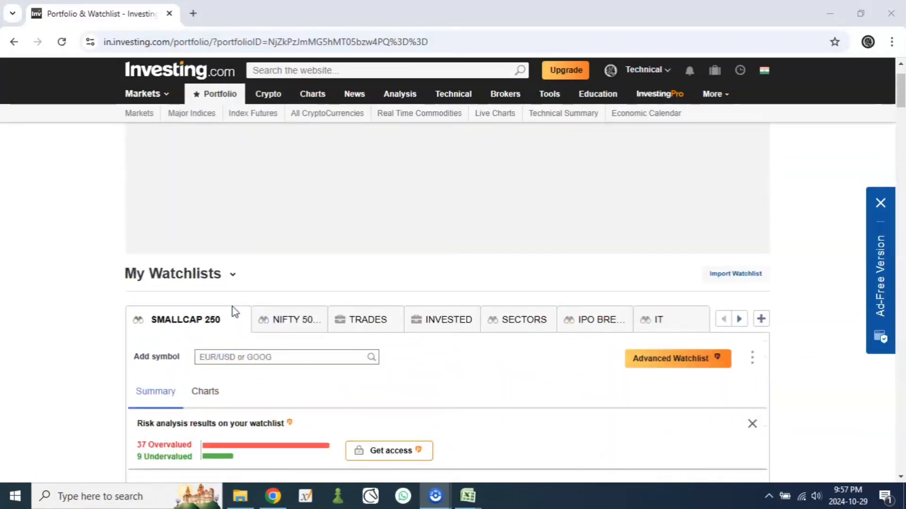
Step: Reload the watchlist page and check the SMALLCAP 250 stocks from eClerx Services down to Aadhar Housing Finance
{"action": "left_click", "coordinate": [222, 304]}
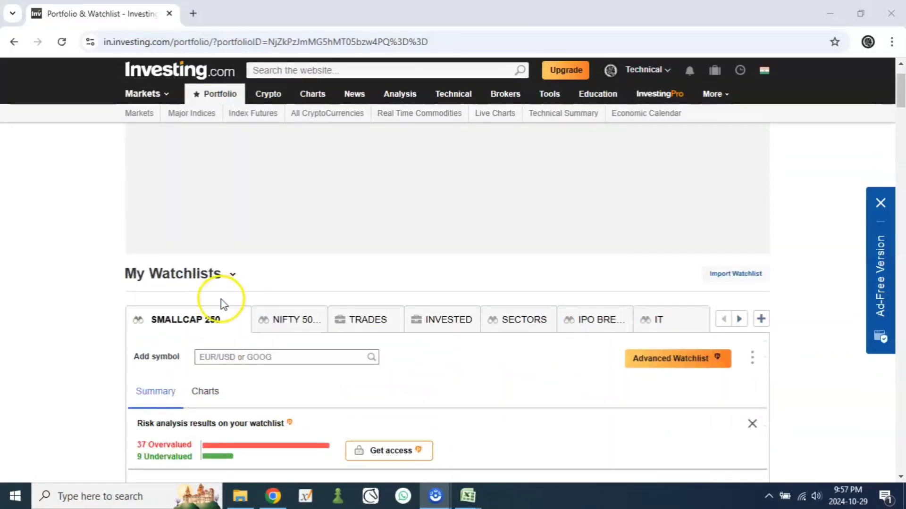
{"action": "left_click", "coordinate": [61, 41]}
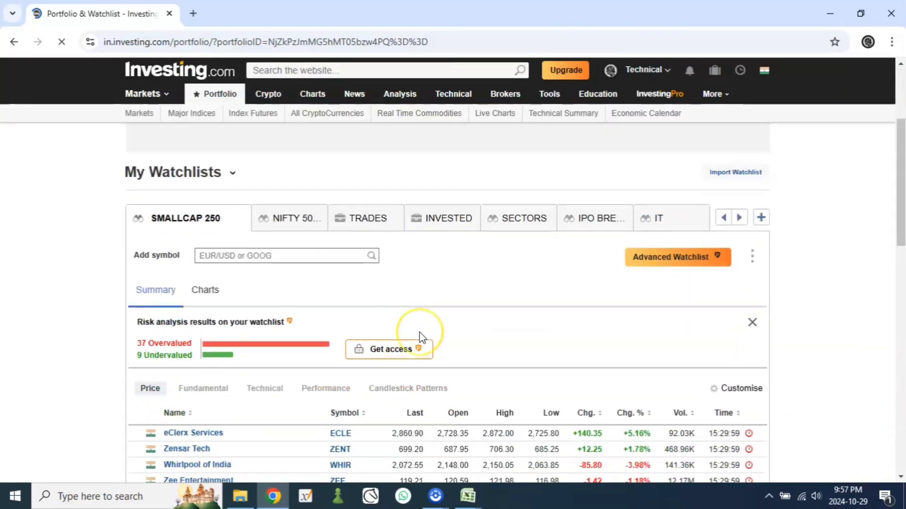
{"action": "scroll", "coordinate": [420, 332], "scroll_direction": "down", "scroll_amount": 3}
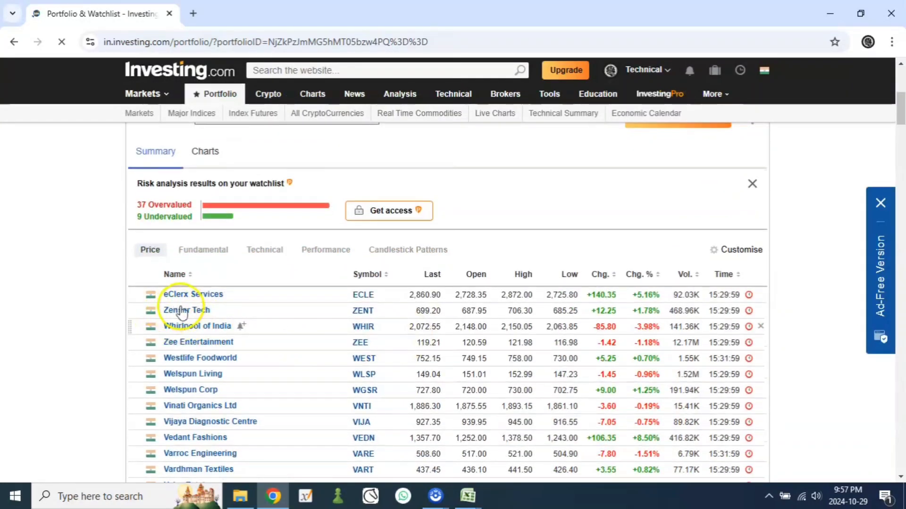
{"action": "left_click", "coordinate": [180, 298]}
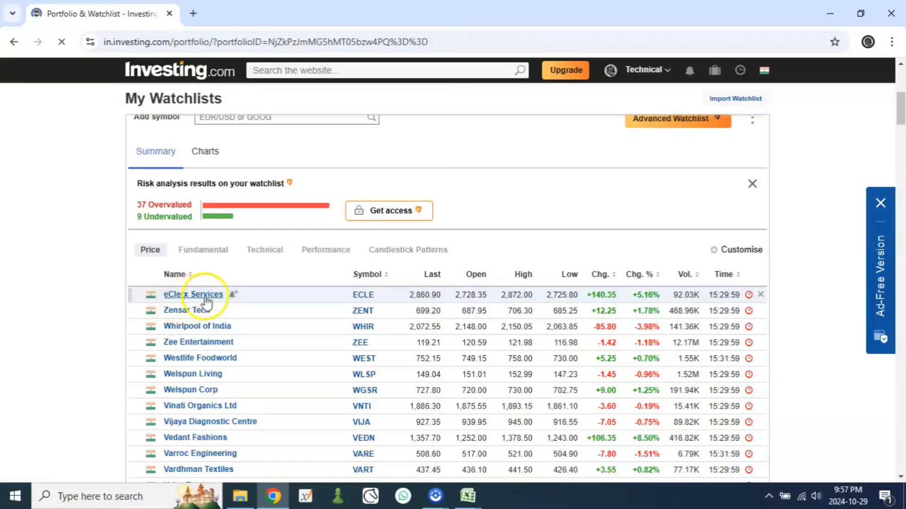
{"action": "scroll", "coordinate": [122, 324], "scroll_direction": "down", "scroll_amount": 15}
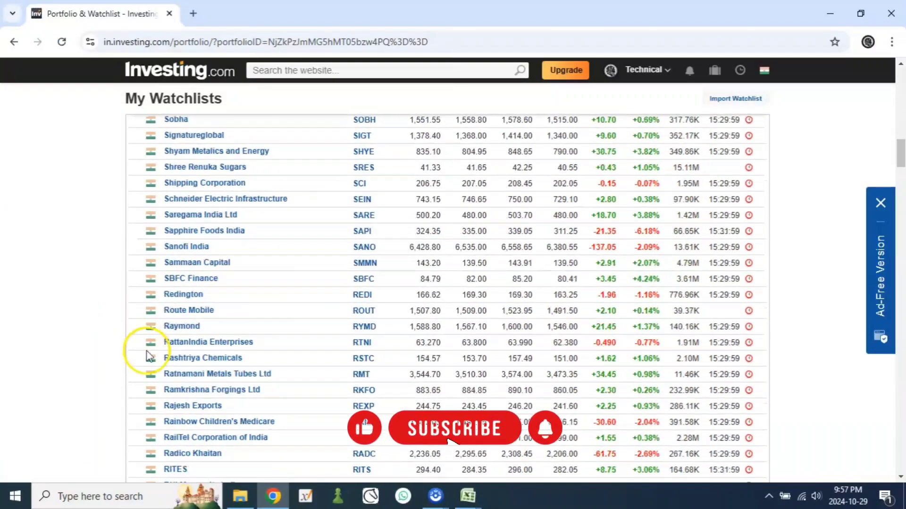
{"action": "left_click_drag", "start_coordinate": [901, 179], "coordinate": [901, 371]}
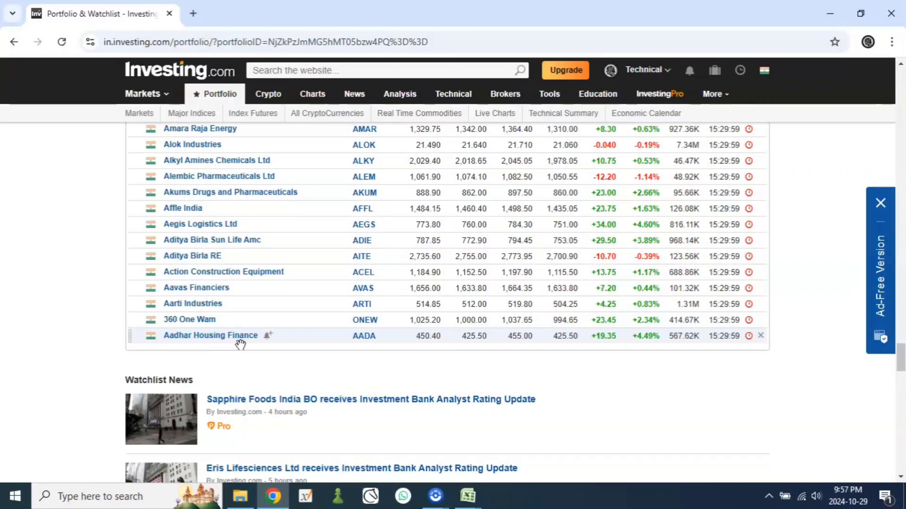
Step: Open the SMALLCAP 250 file from the Stock Scan folder in Excel and maximise its window
{"action": "left_click", "coordinate": [468, 495]}
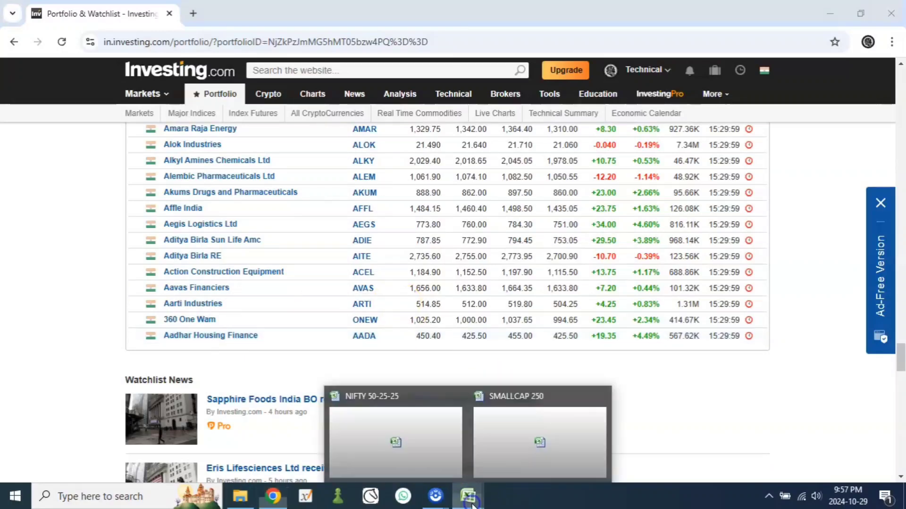
{"action": "left_click", "coordinate": [493, 439]}
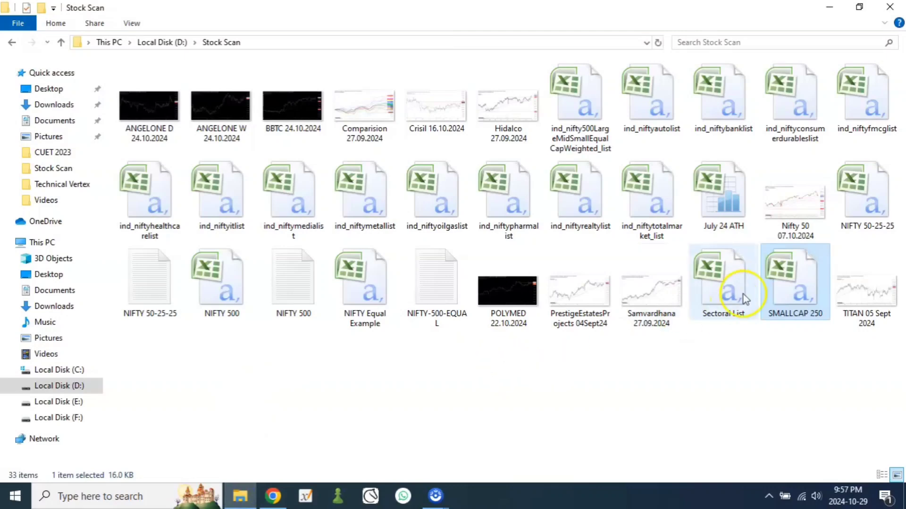
{"action": "double_click", "coordinate": [777, 286]}
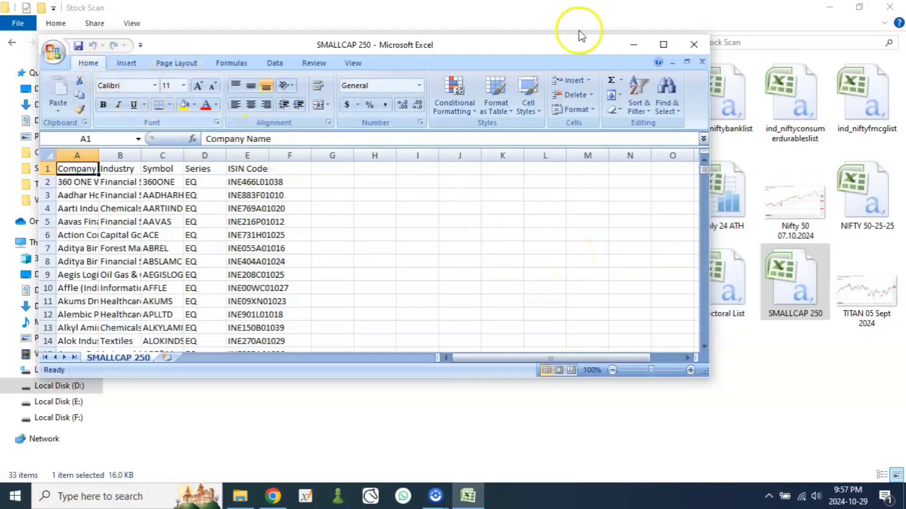
{"action": "left_click", "coordinate": [665, 44]}
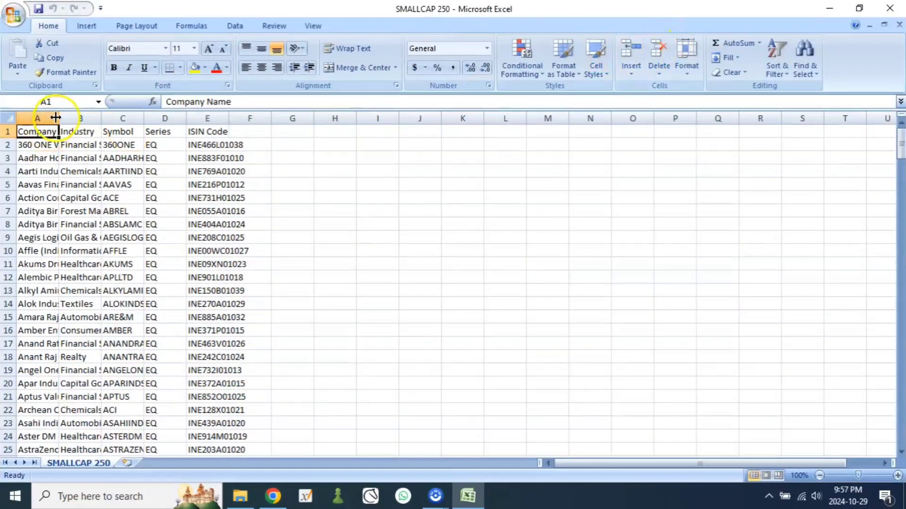
Step: Fit the Company Name column to its text and review the companies from 360 ONE WAM Ltd. down to eClerx Services Ltd
{"action": "double_click", "coordinate": [55, 117]}
{"action": "left_click", "coordinate": [50, 155]}
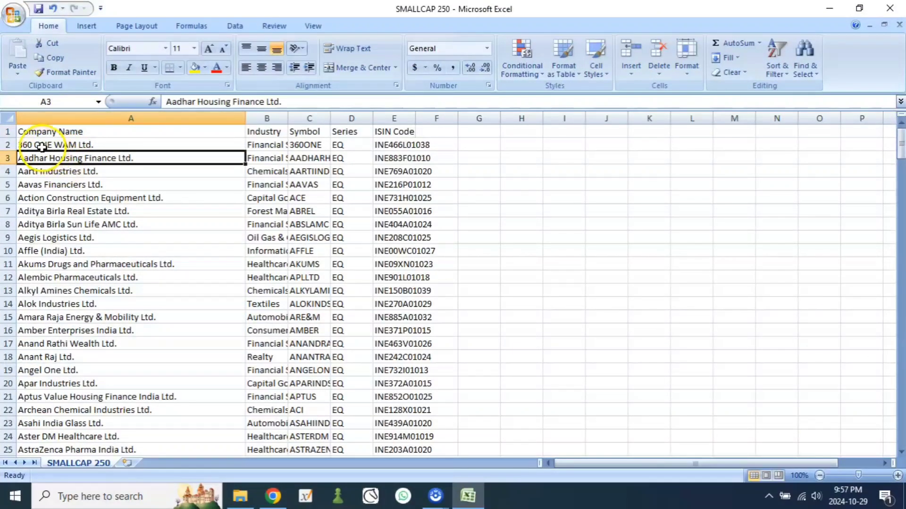
{"action": "left_click", "coordinate": [41, 146]}
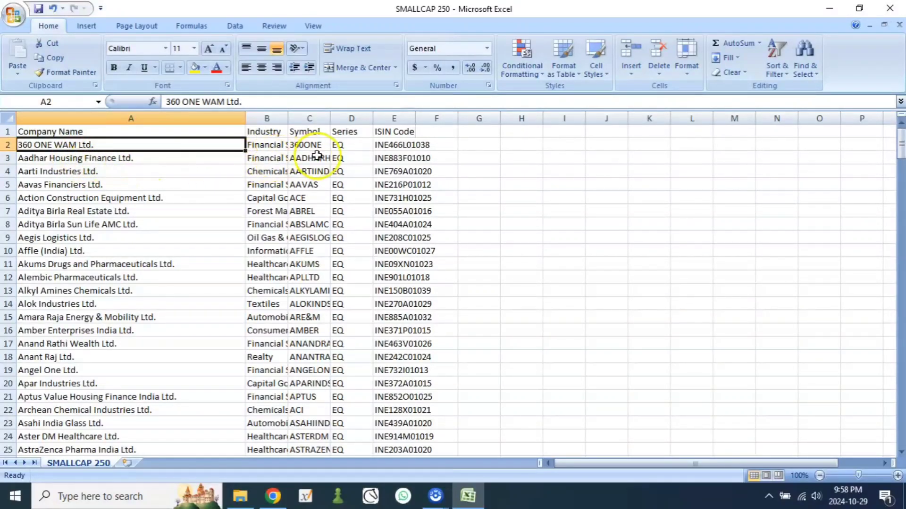
{"action": "scroll", "coordinate": [173, 235], "scroll_direction": "down", "scroll_amount": 1}
{"action": "scroll", "coordinate": [174, 239], "scroll_direction": "down", "scroll_amount": 9}
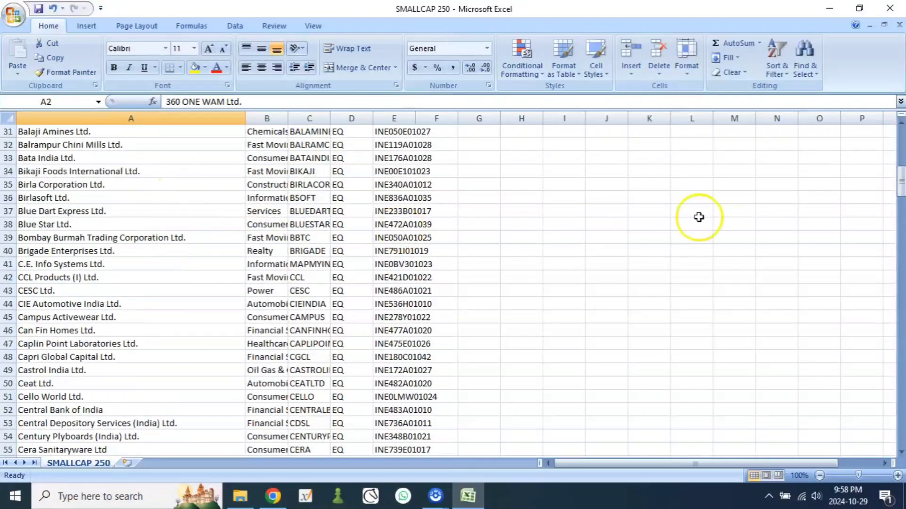
{"action": "left_click_drag", "start_coordinate": [897, 186], "coordinate": [901, 384]}
{"action": "scroll", "coordinate": [722, 315], "scroll_direction": "down", "scroll_amount": 15}
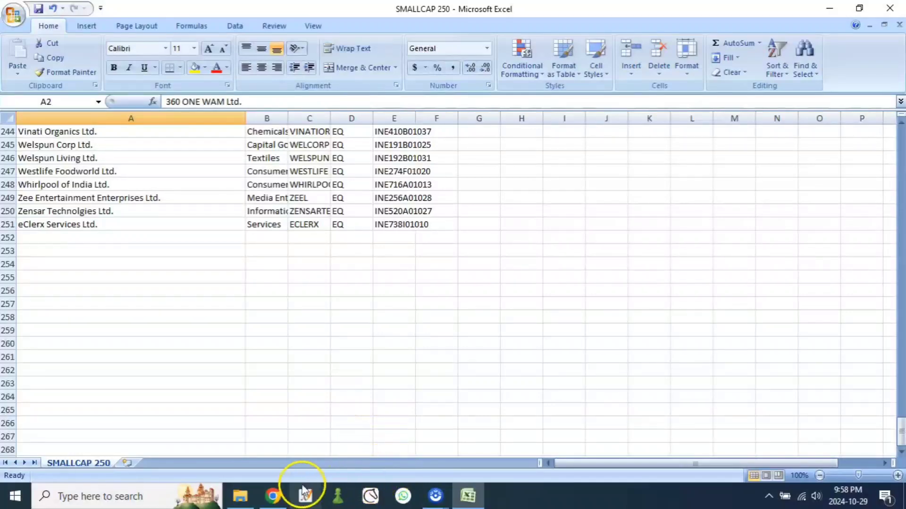
Step: Switch back to Investing.com in Chrome and compare the watchlist's stock order from its last entries up to the first with the file
{"action": "left_click", "coordinate": [277, 501]}
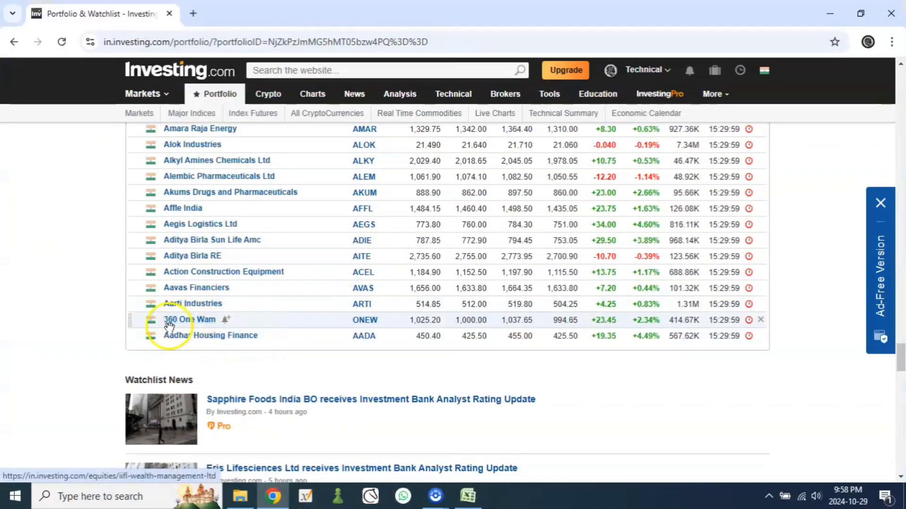
{"action": "mouse_move", "coordinate": [177, 323]}
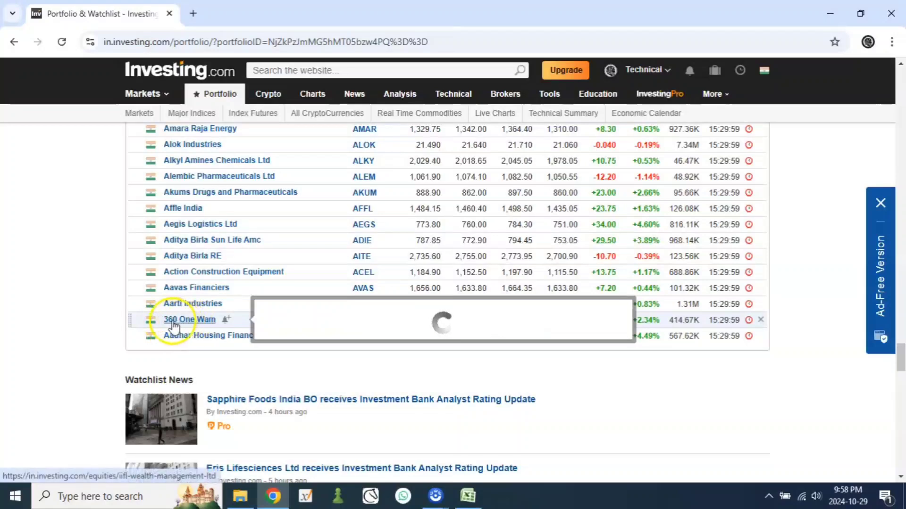
{"action": "left_click", "coordinate": [60, 302]}
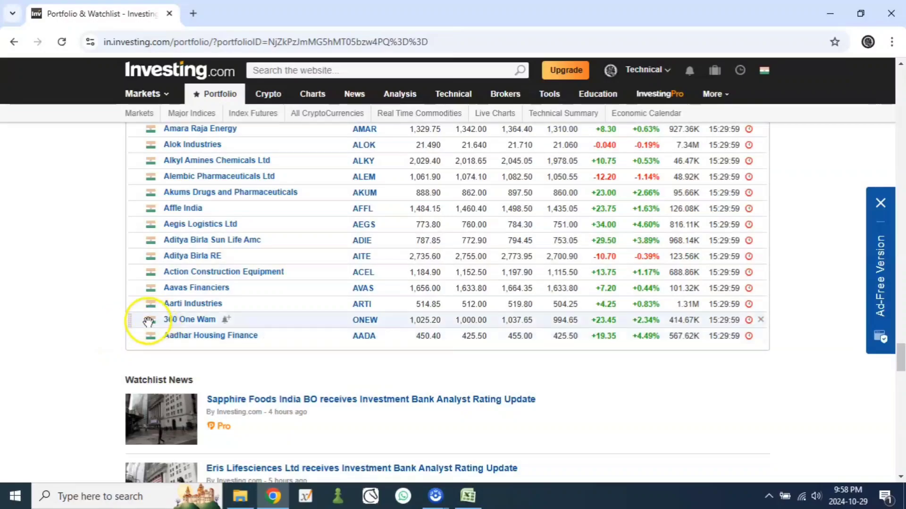
{"action": "mouse_move", "coordinate": [185, 336]}
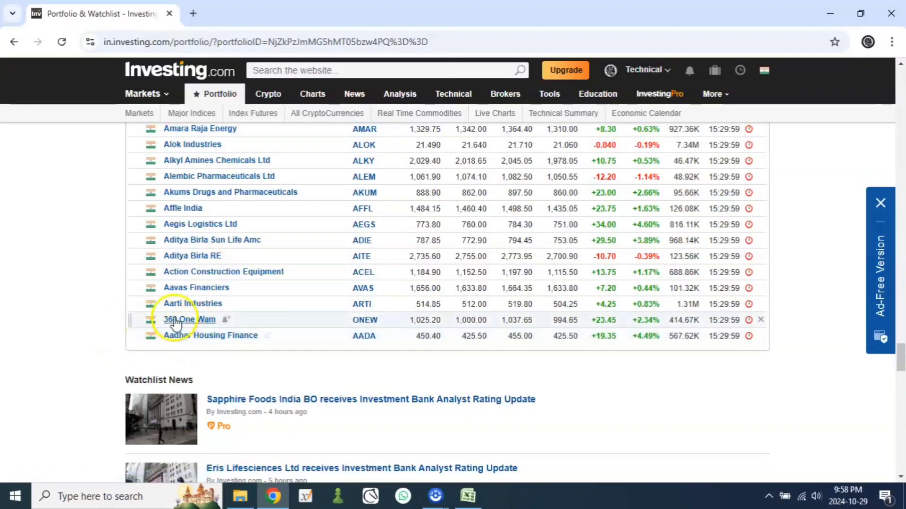
{"action": "scroll", "coordinate": [130, 320], "scroll_direction": "up", "scroll_amount": 3}
{"action": "scroll", "coordinate": [130, 316], "scroll_direction": "up", "scroll_amount": 20}
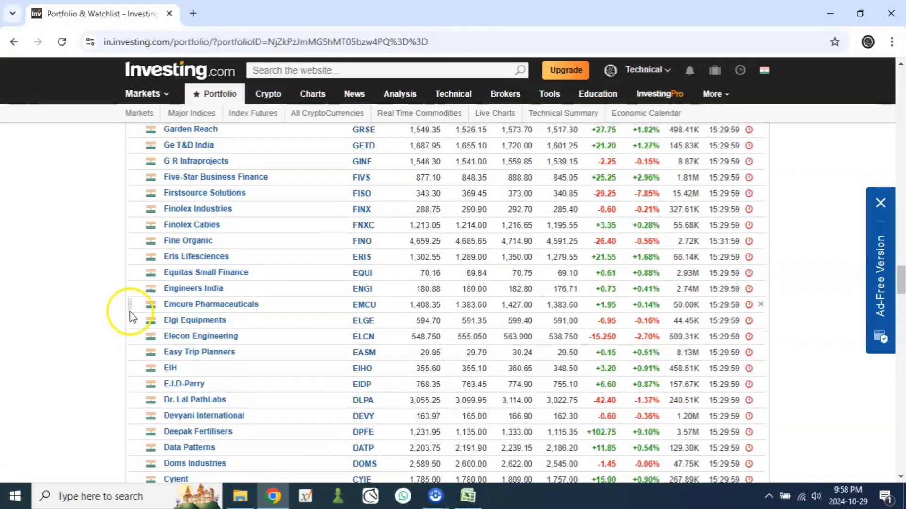
{"action": "scroll", "coordinate": [130, 310], "scroll_direction": "up", "scroll_amount": 20}
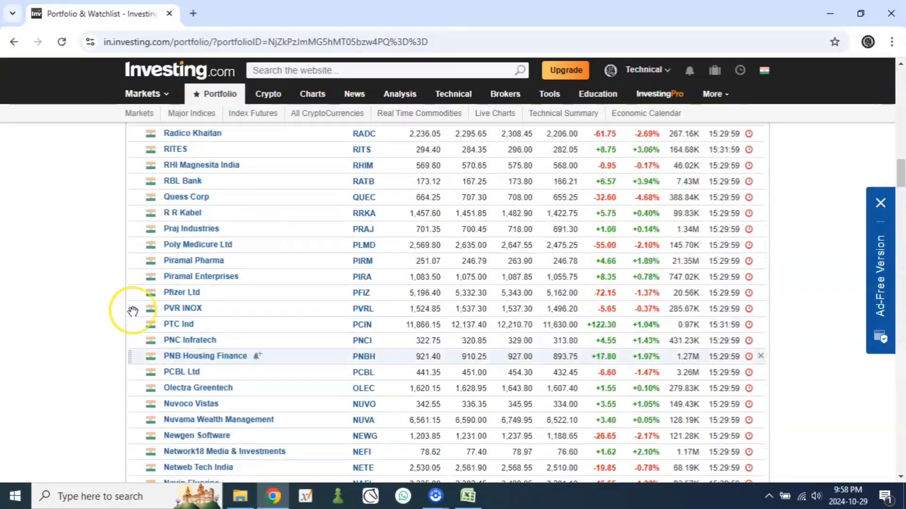
{"action": "scroll", "coordinate": [133, 312], "scroll_direction": "up", "scroll_amount": 15}
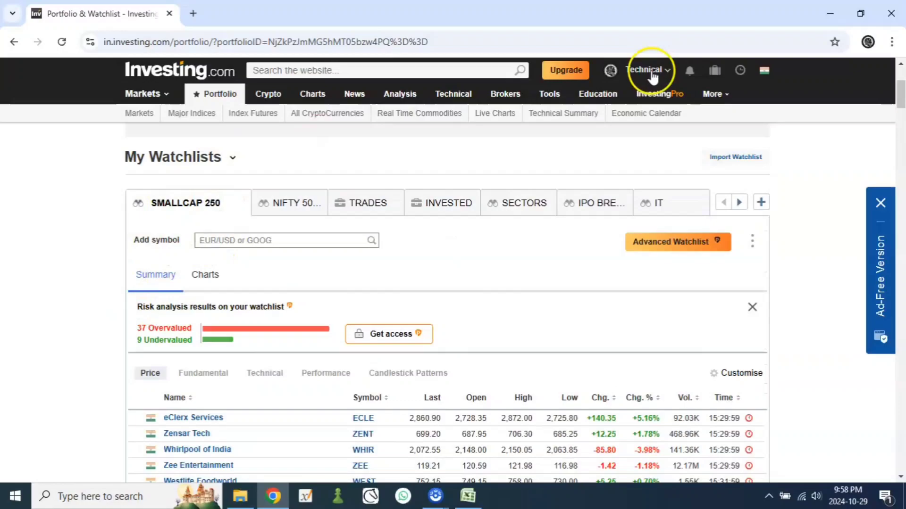
Step: Minimise the open browser, Excel and File Explorer windows to show the desktop
{"action": "left_click", "coordinate": [821, 22]}
{"action": "left_click", "coordinate": [829, 14]}
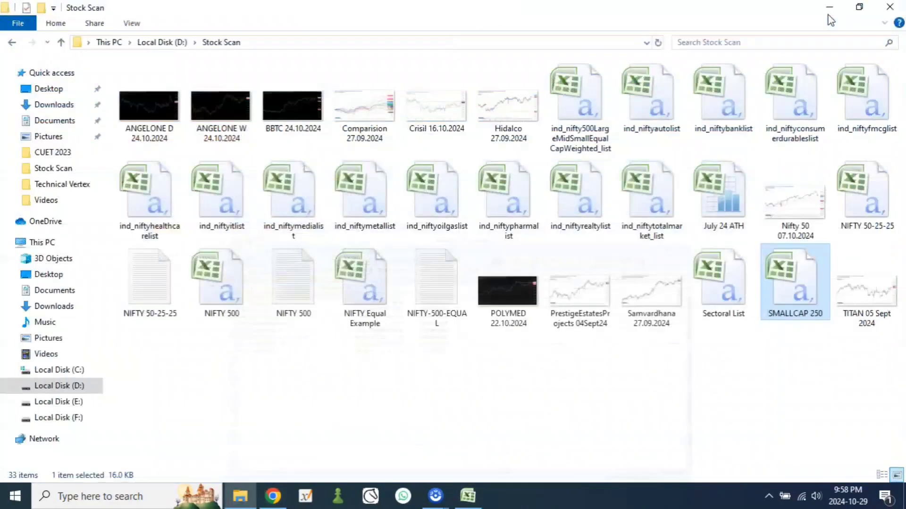
{"action": "left_click", "coordinate": [831, 13]}
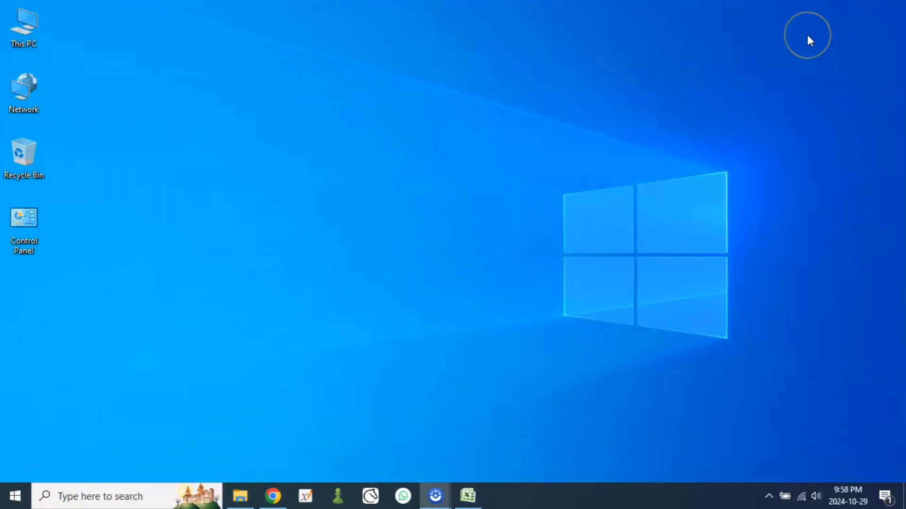